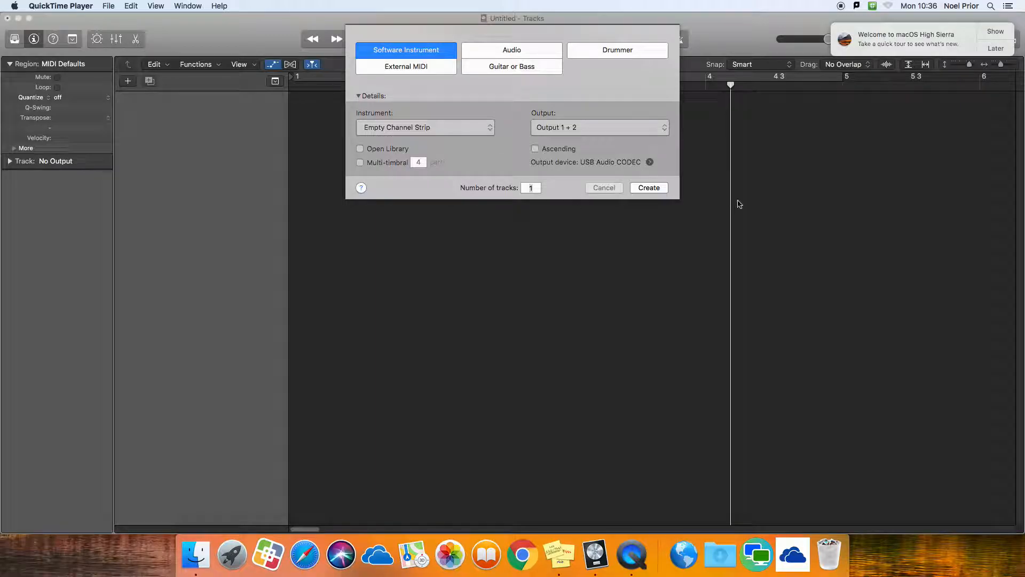
Create a software instrument track with an empty channel strip and insert the stereo ES2 synthesizer as its instrument.
{"action": "left_click", "coordinate": [648, 190]}
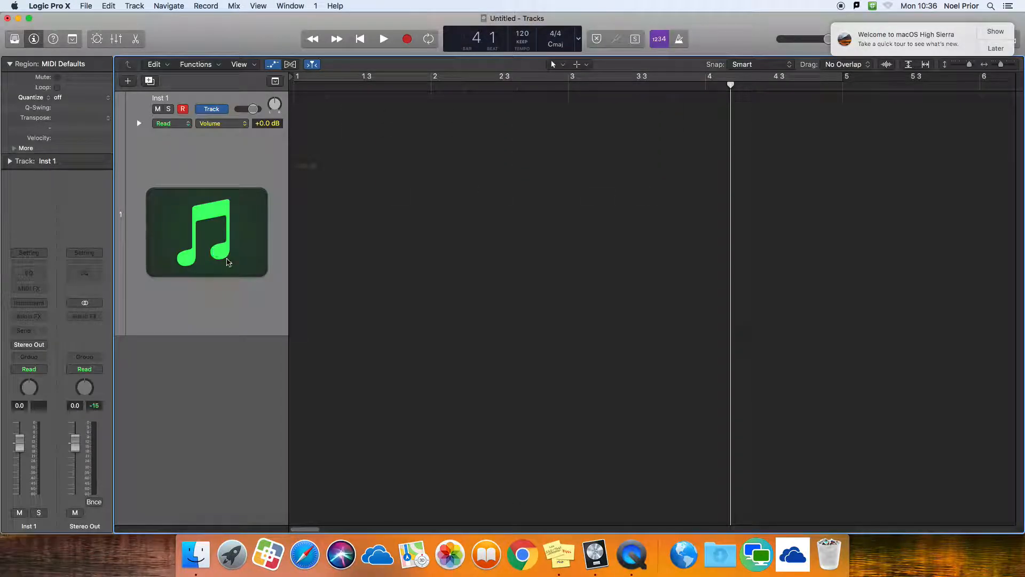
{"action": "key", "text": "a"}
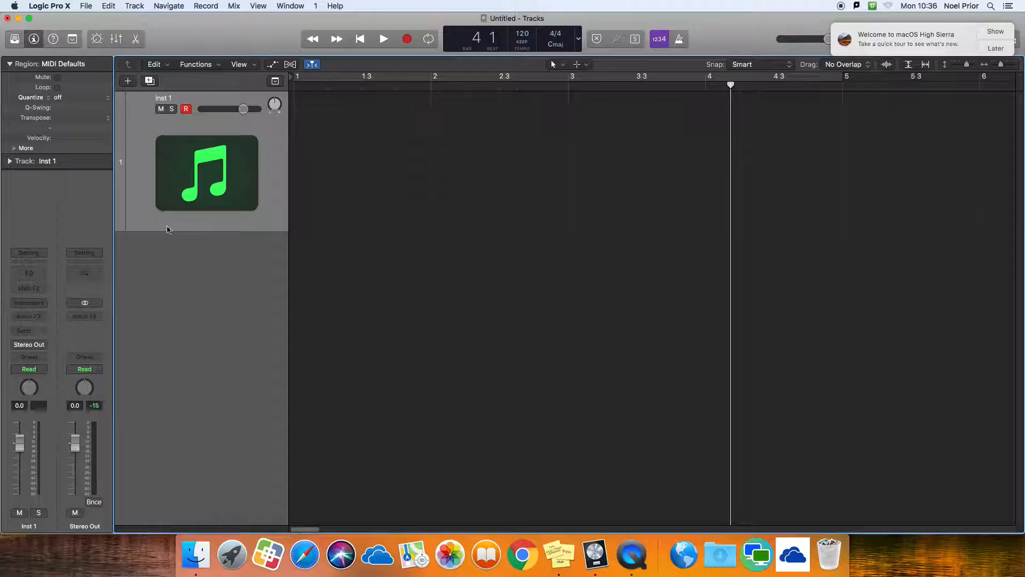
{"action": "left_click", "coordinate": [32, 290]}
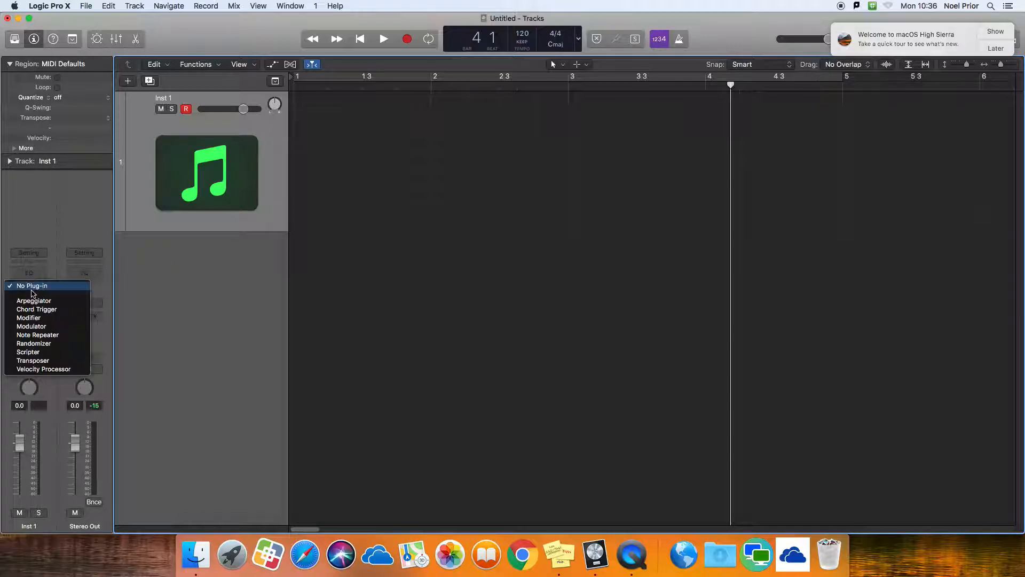
{"action": "left_click", "coordinate": [46, 270]}
{"action": "left_click", "coordinate": [39, 303]}
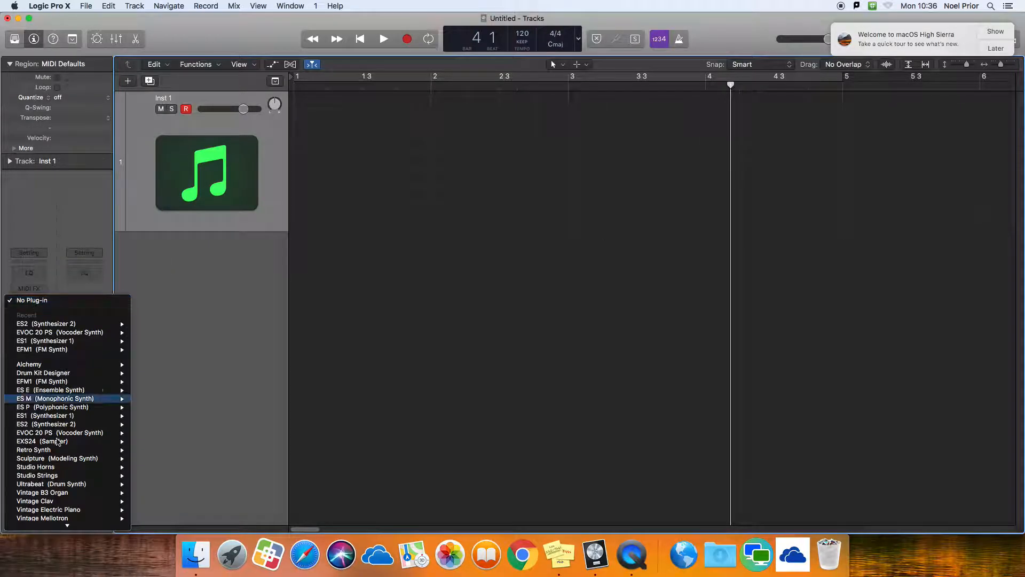
{"action": "mouse_move", "coordinate": [64, 424]}
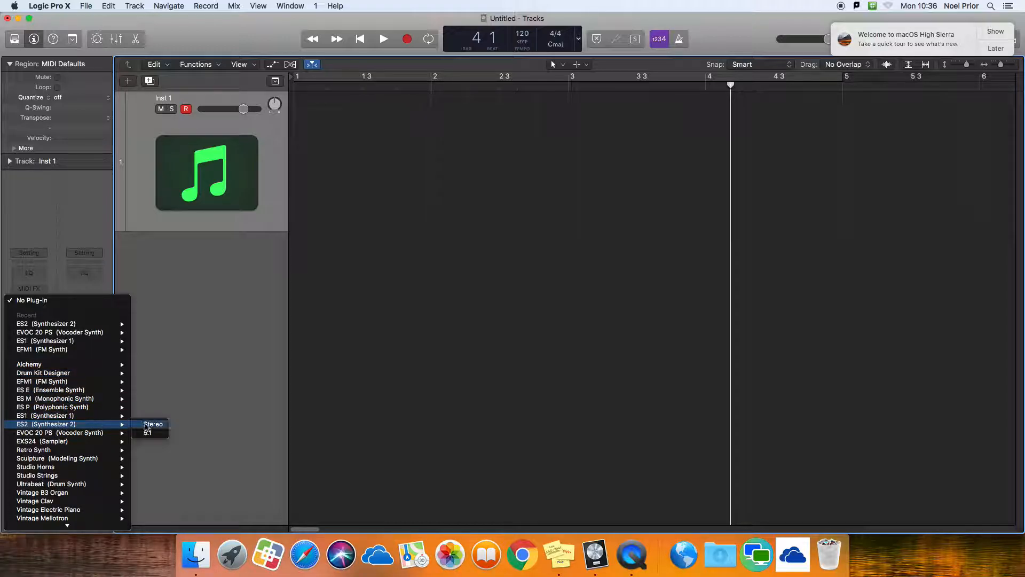
{"action": "left_click", "coordinate": [147, 427]}
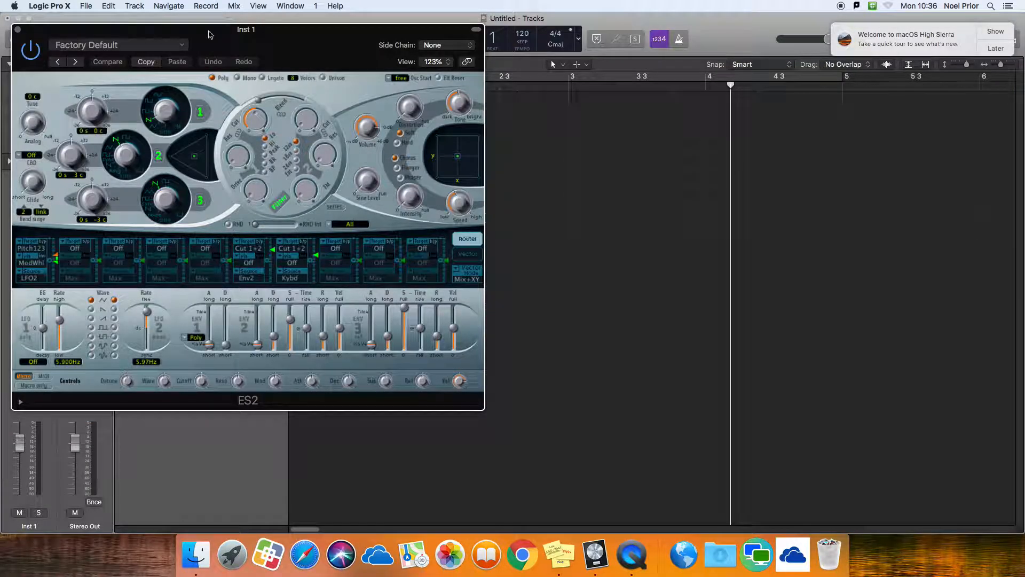
{"action": "left_click_drag", "start_coordinate": [207, 30], "coordinate": [460, 57]}
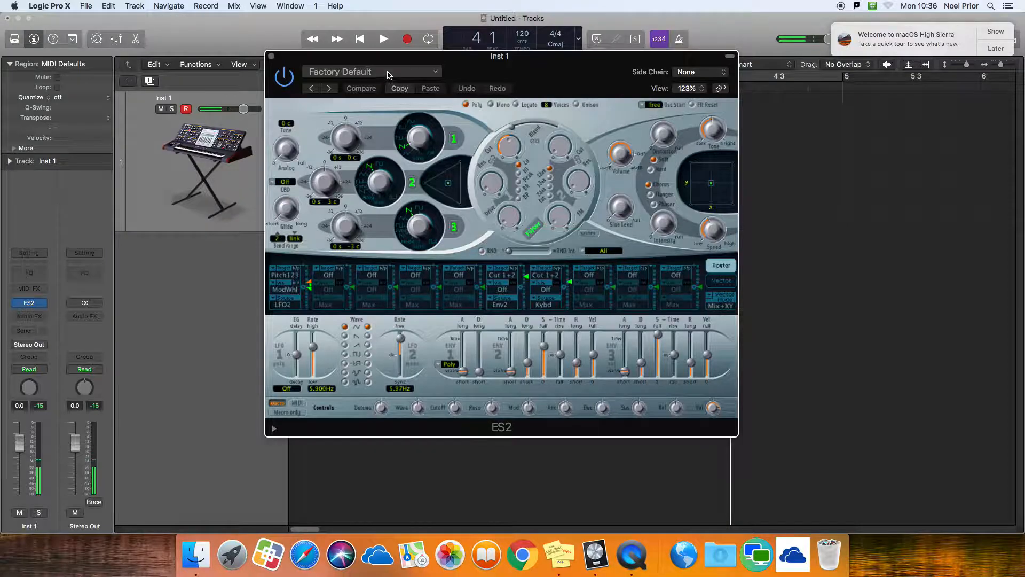
Audition the Synth Bass presets Electric Bass and Filter Soul in ES2.
{"action": "left_click", "coordinate": [389, 74]}
{"action": "mouse_move", "coordinate": [396, 401]}
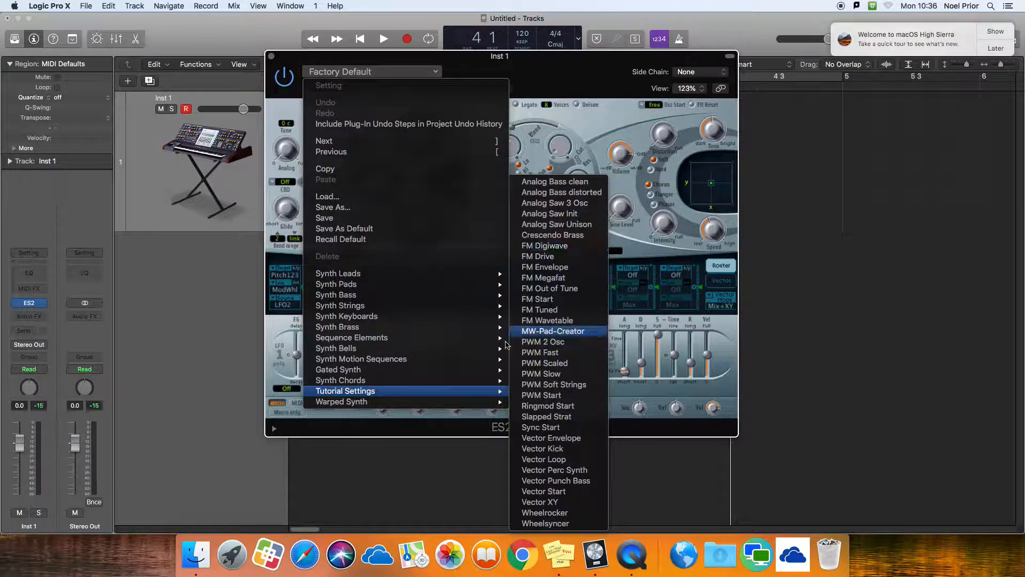
{"action": "mouse_move", "coordinate": [437, 297]}
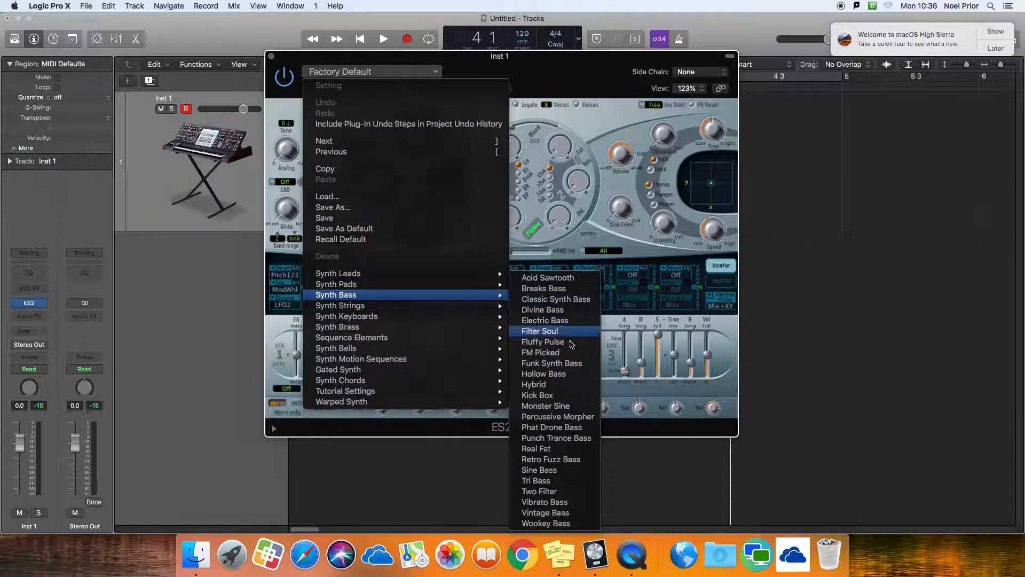
{"action": "left_click", "coordinate": [569, 326]}
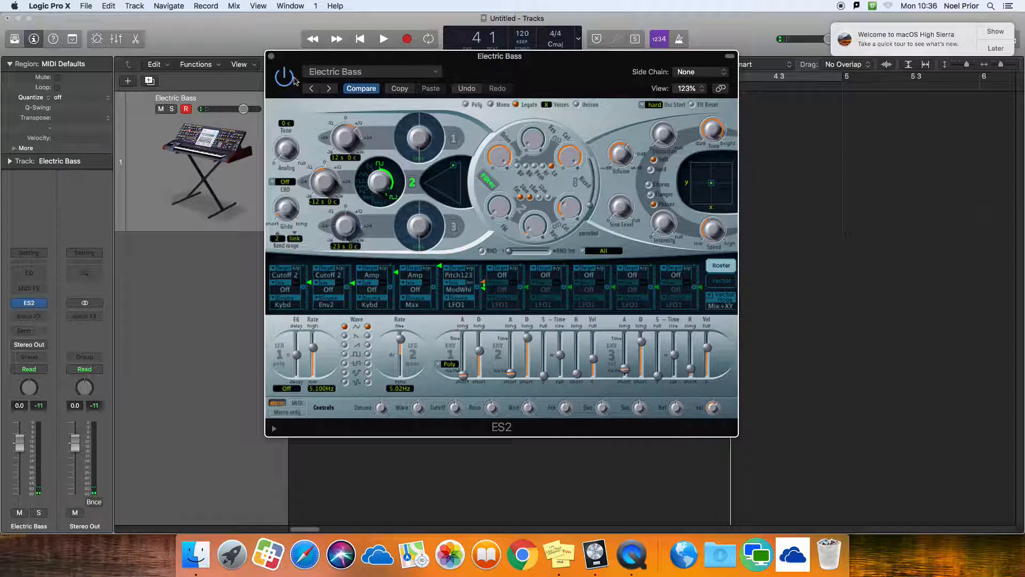
{"action": "left_click", "coordinate": [329, 89]}
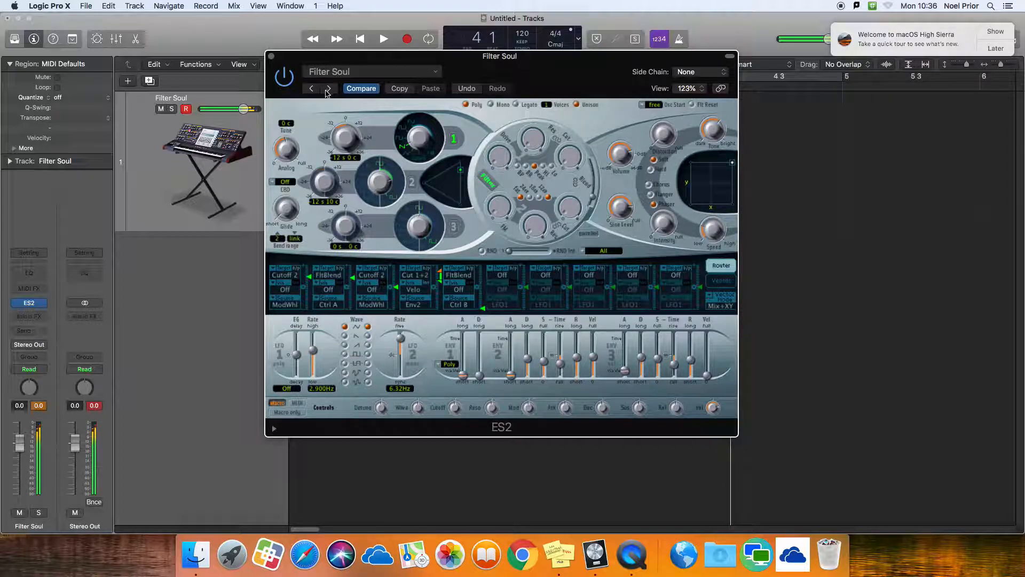
Load the Analog Saw Init preset from the Tutorial Settings and set the voice mode to Mono.
{"action": "left_click", "coordinate": [367, 72]}
{"action": "mouse_move", "coordinate": [483, 391]}
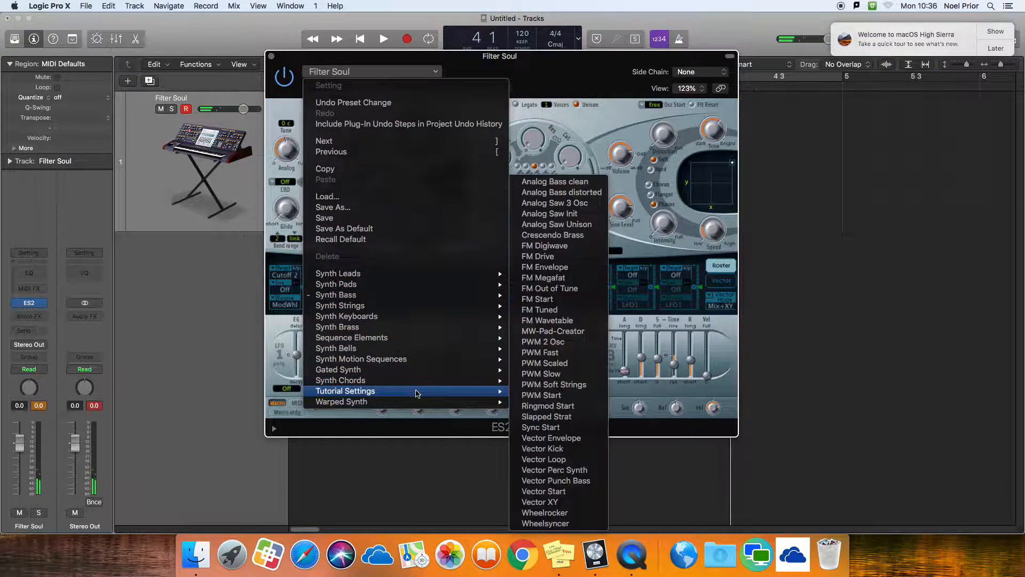
{"action": "left_click", "coordinate": [574, 214]}
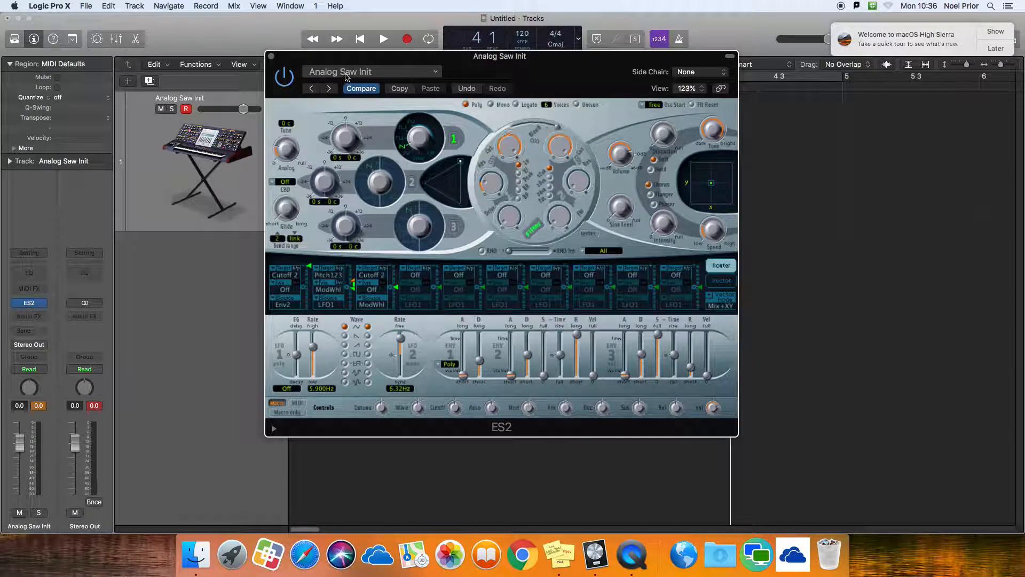
{"action": "left_click", "coordinate": [356, 71]}
{"action": "left_click", "coordinate": [550, 214]}
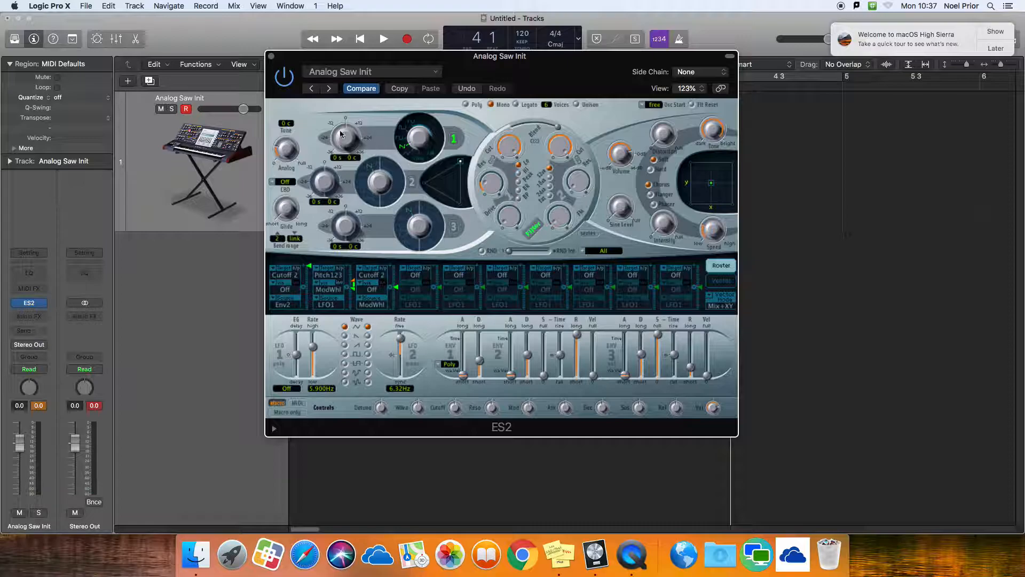
Set oscillator 1 to -12 semitones with an FM sine wave, and enable oscillator 2 with a sawtooth wave.
{"action": "mouse_move", "coordinate": [339, 140]}
{"action": "left_mouse_down"}
{"action": "mouse_move", "coordinate": [335, 154]}
{"action": "mouse_move", "coordinate": [336, 131]}
{"action": "mouse_move", "coordinate": [342, 152]}
{"action": "left_mouse_up"}
{"action": "left_click", "coordinate": [411, 183]}
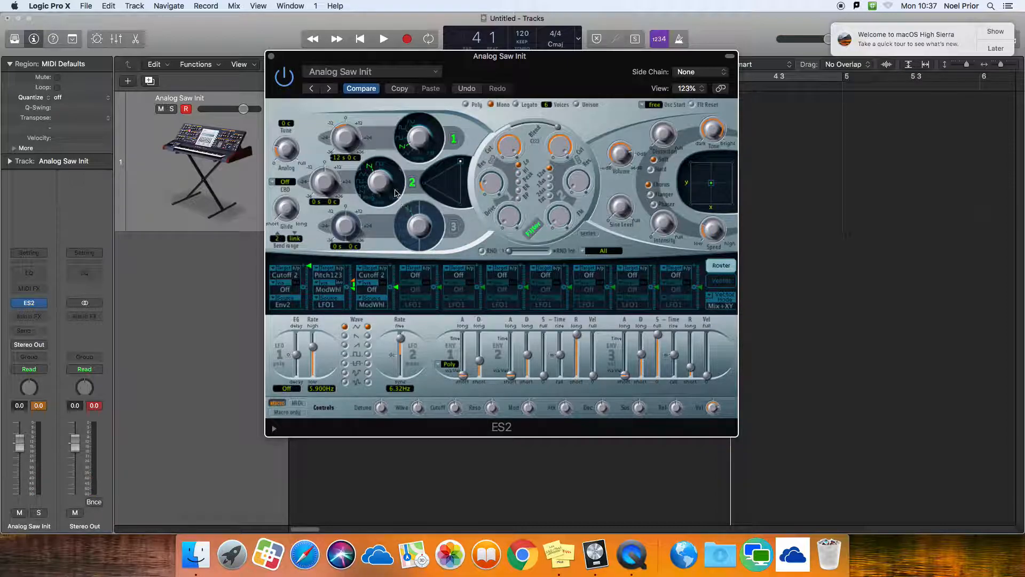
{"action": "left_click_drag", "start_coordinate": [376, 181], "coordinate": [376, 180]}
{"action": "left_click_drag", "start_coordinate": [432, 138], "coordinate": [417, 111]}
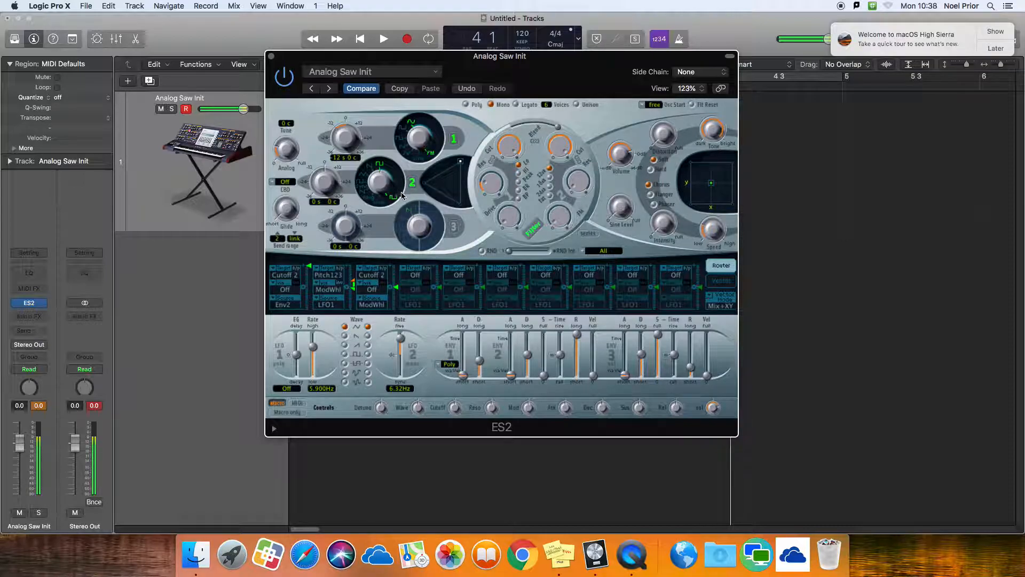
{"action": "left_click_drag", "start_coordinate": [377, 183], "coordinate": [373, 198]}
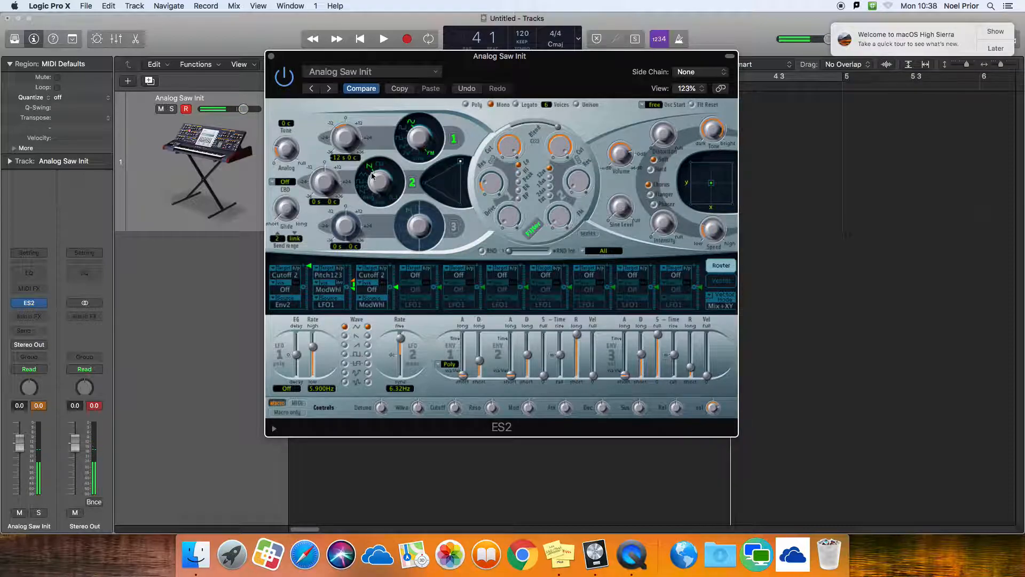
Blend oscillator 2 into the oscillator mix and tune it to -12 semitones and 16 cents.
{"action": "left_click_drag", "start_coordinate": [460, 162], "coordinate": [455, 168]}
{"action": "left_click_drag", "start_coordinate": [326, 175], "coordinate": [305, 193]}
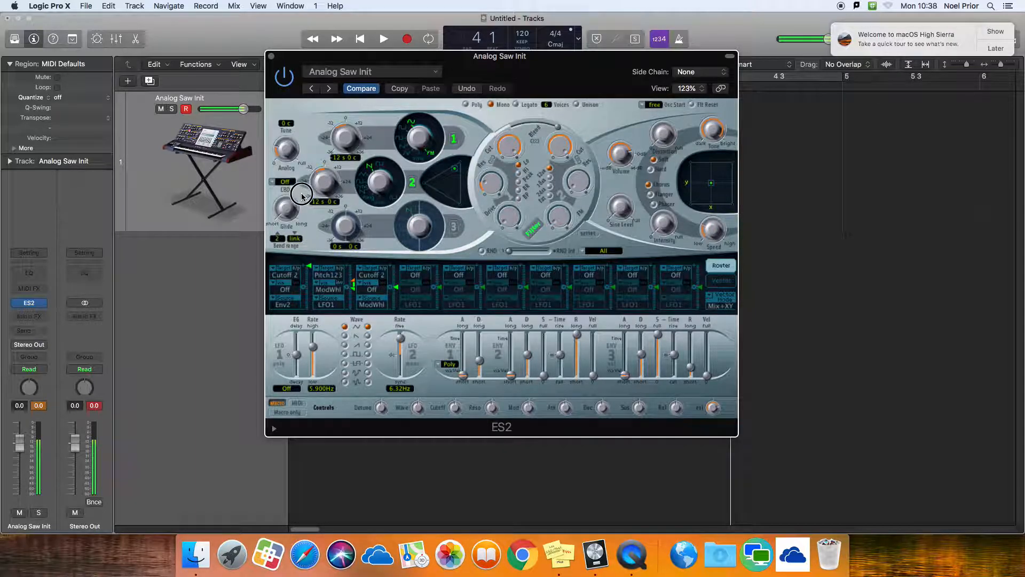
{"action": "left_click", "coordinate": [332, 202]}
{"action": "left_click_drag", "start_coordinate": [333, 201], "coordinate": [335, 152]}
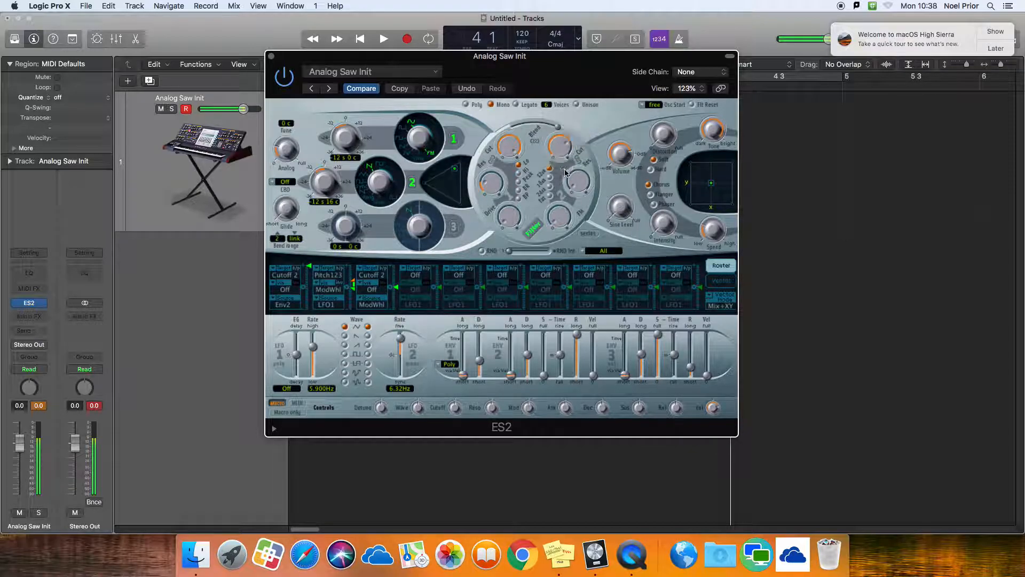
Sweep the cutoff and resonance of filter 2 to shape the bass tone.
{"action": "left_click", "coordinate": [563, 151]}
{"action": "left_click_drag", "start_coordinate": [562, 150], "coordinate": [559, 128]}
{"action": "left_click_drag", "start_coordinate": [575, 188], "coordinate": [572, 207]}
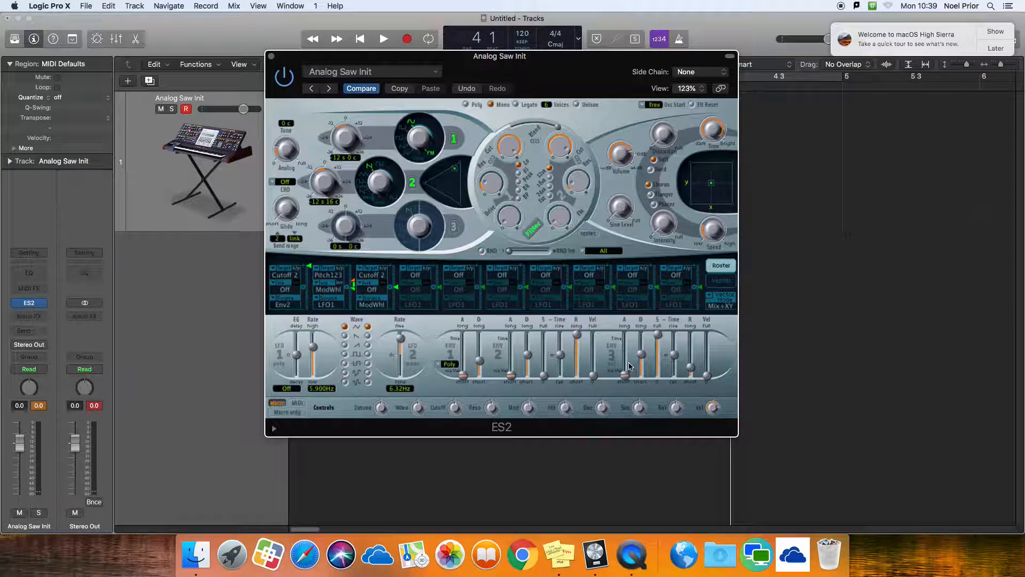
Lengthen the attack of envelope 3 slightly and set the distortion to Hard.
{"action": "left_click_drag", "start_coordinate": [626, 383], "coordinate": [626, 374]}
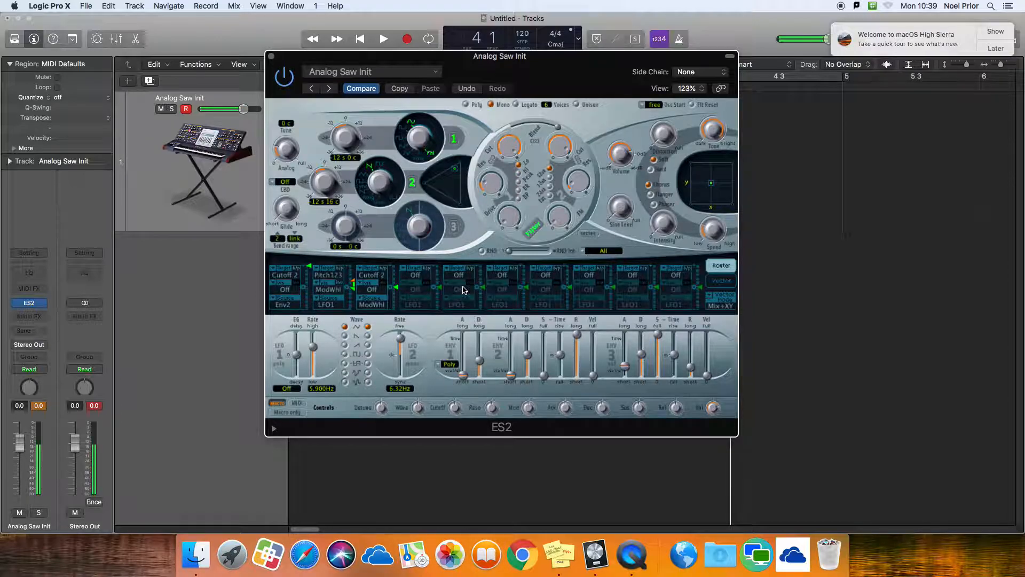
{"action": "mouse_move", "coordinate": [665, 138]}
{"action": "left_mouse_down"}
{"action": "mouse_move", "coordinate": [659, 116]}
{"action": "mouse_move", "coordinate": [662, 132]}
{"action": "left_mouse_up"}
{"action": "left_click", "coordinate": [651, 170]}
{"action": "left_click_drag", "start_coordinate": [384, 57], "coordinate": [416, 76]}
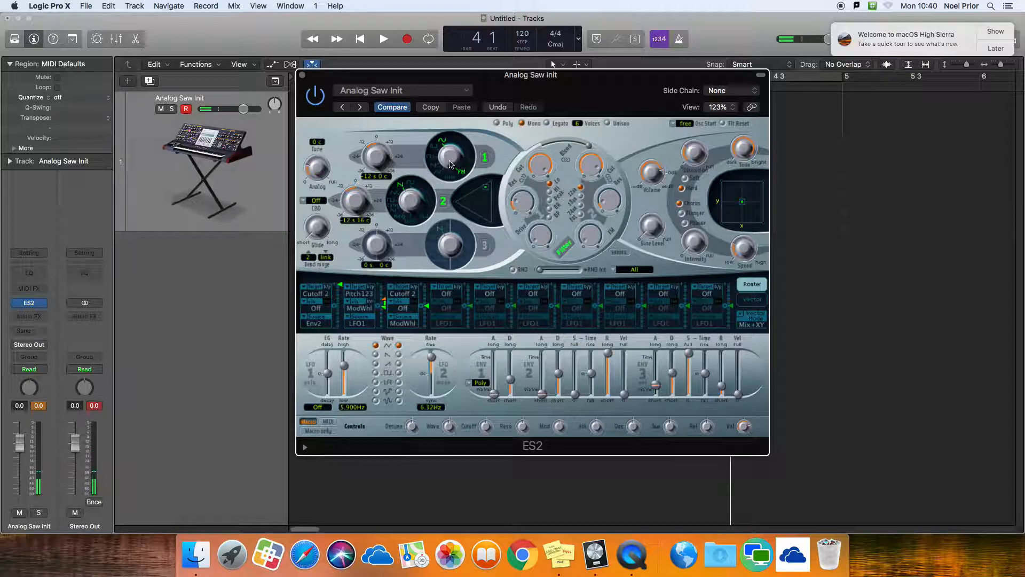
Reduce the first routing's modulation amount to the middle and set the targets of the second and third routings to Off.
{"action": "left_click_drag", "start_coordinate": [341, 288], "coordinate": [343, 311]}
{"action": "left_click", "coordinate": [362, 298]}
{"action": "left_click", "coordinate": [354, 283]}
{"action": "left_click", "coordinate": [403, 293]}
{"action": "left_click", "coordinate": [411, 99]}
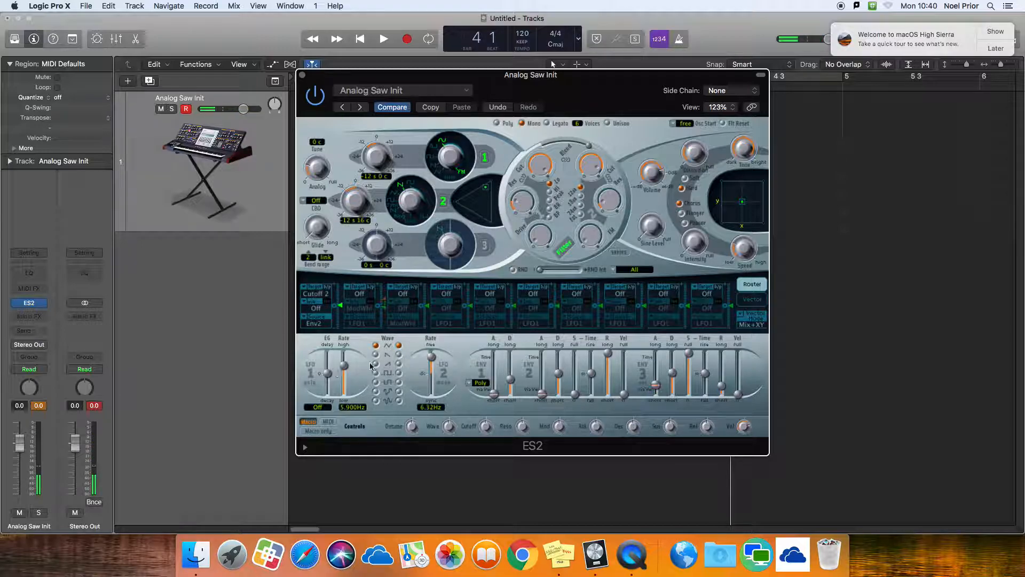
Set the LFO 2 rate to 0.24 Hz and choose LFO2 as the source of the first Cutoff 2 routing.
{"action": "left_click_drag", "start_coordinate": [433, 361], "coordinate": [434, 368]}
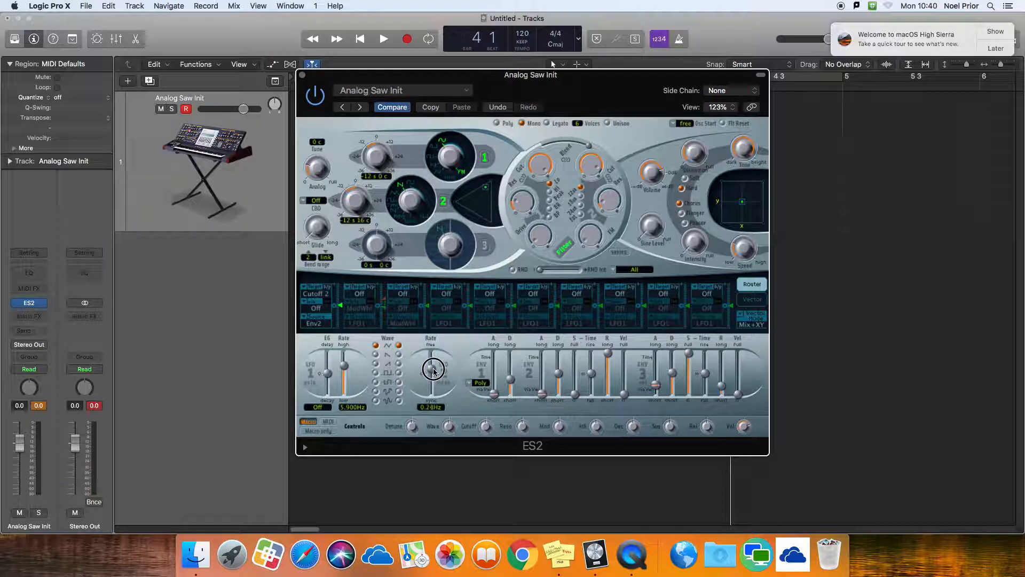
{"action": "left_click_drag", "start_coordinate": [597, 163], "coordinate": [576, 140]}
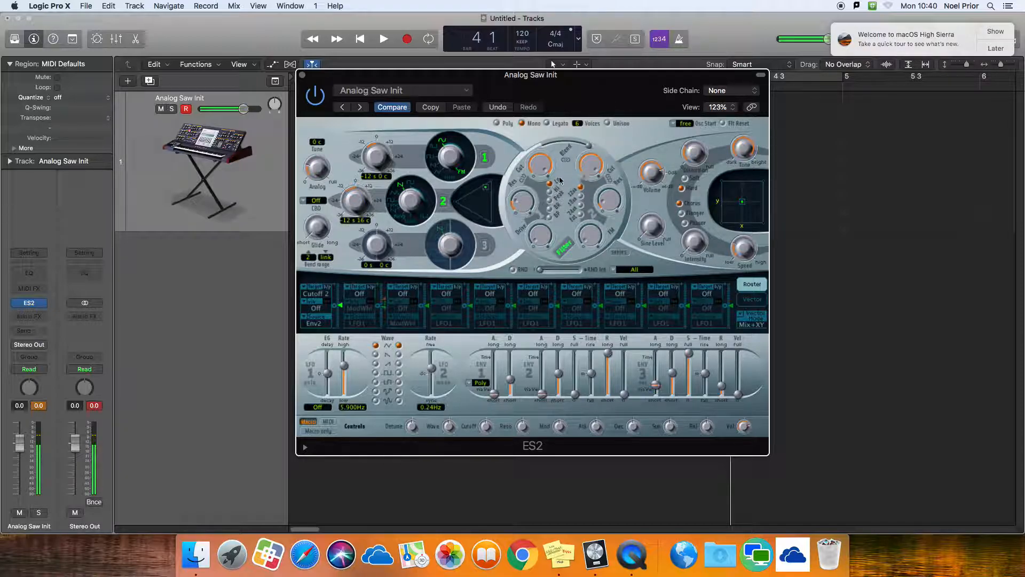
{"action": "left_click", "coordinate": [320, 293]}
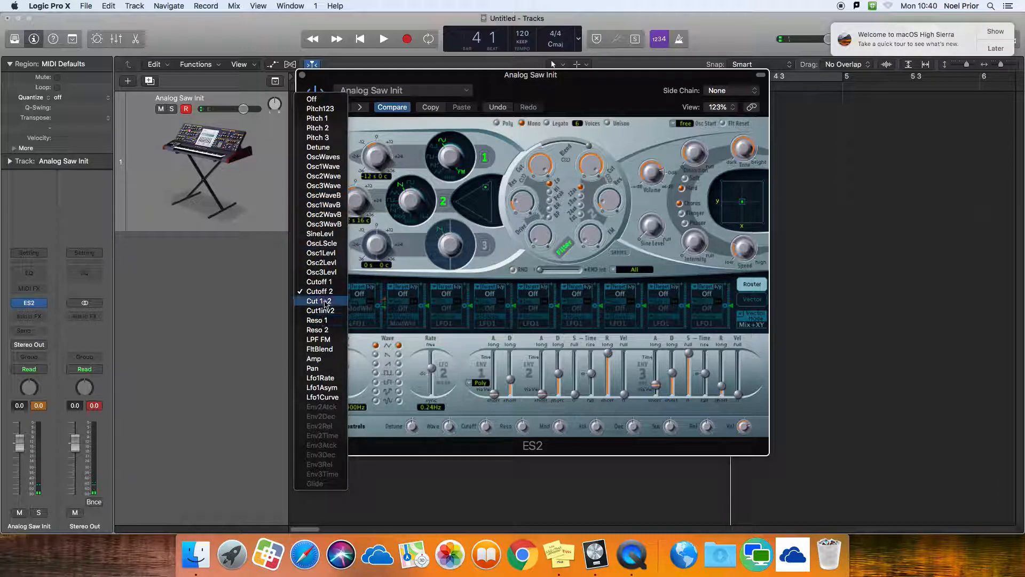
{"action": "left_click", "coordinate": [327, 296]}
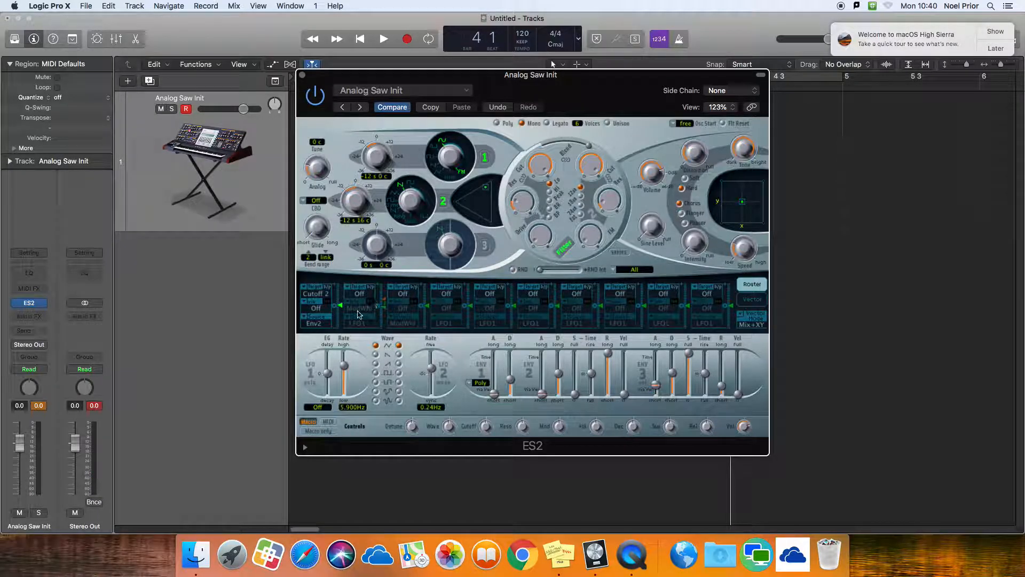
{"action": "left_click", "coordinate": [319, 326]}
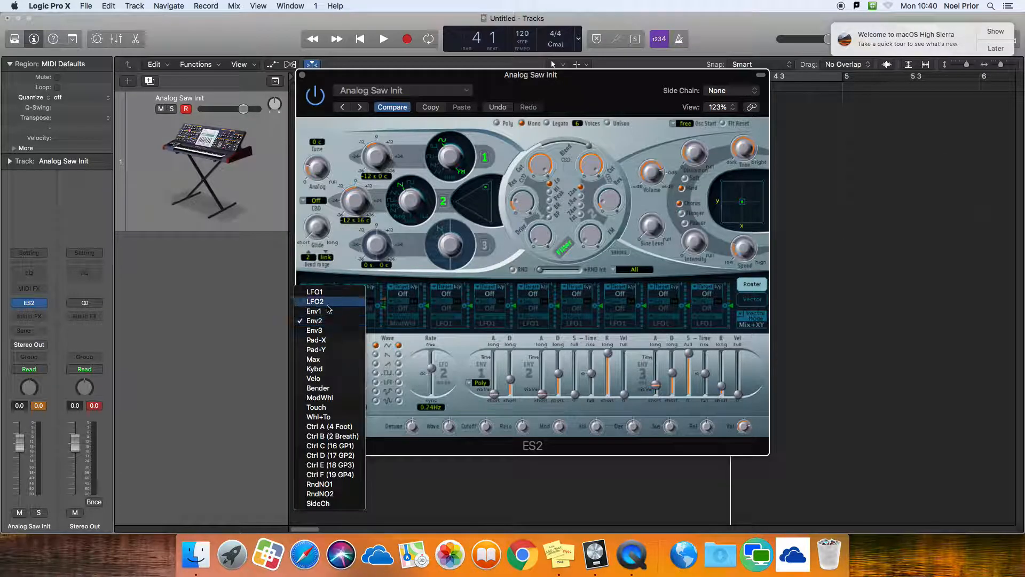
{"action": "left_click", "coordinate": [321, 317]}
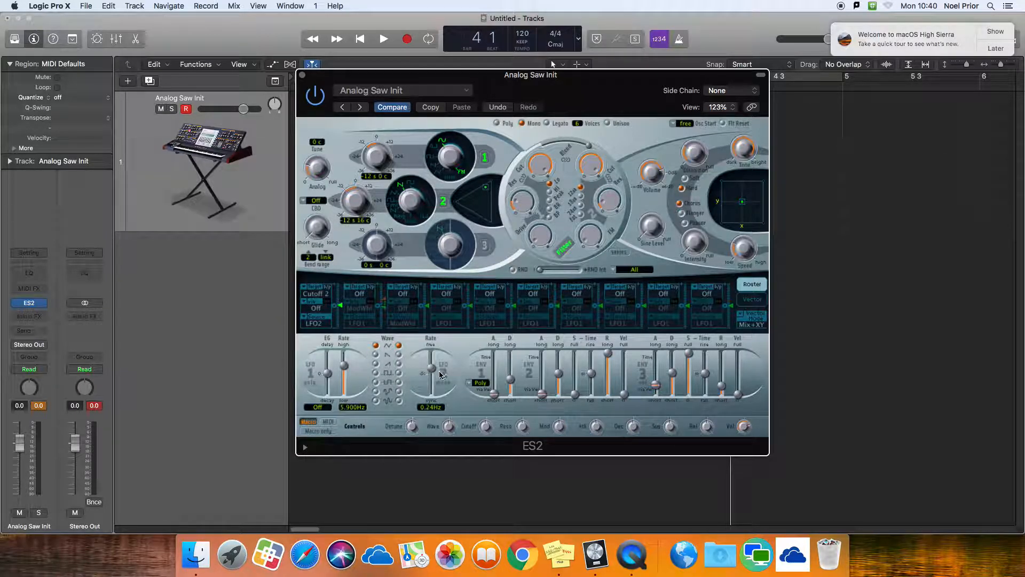
Sync the LFO 2 rate to 1/4 and raise the first routing's modulation amount to maximum.
{"action": "left_click_drag", "start_coordinate": [435, 372], "coordinate": [430, 385]}
{"action": "mouse_move", "coordinate": [433, 383]}
{"action": "left_mouse_down"}
{"action": "mouse_move", "coordinate": [428, 411]}
{"action": "mouse_move", "coordinate": [432, 386]}
{"action": "left_mouse_up"}
{"action": "left_click_drag", "start_coordinate": [321, 79], "coordinate": [375, 98]}
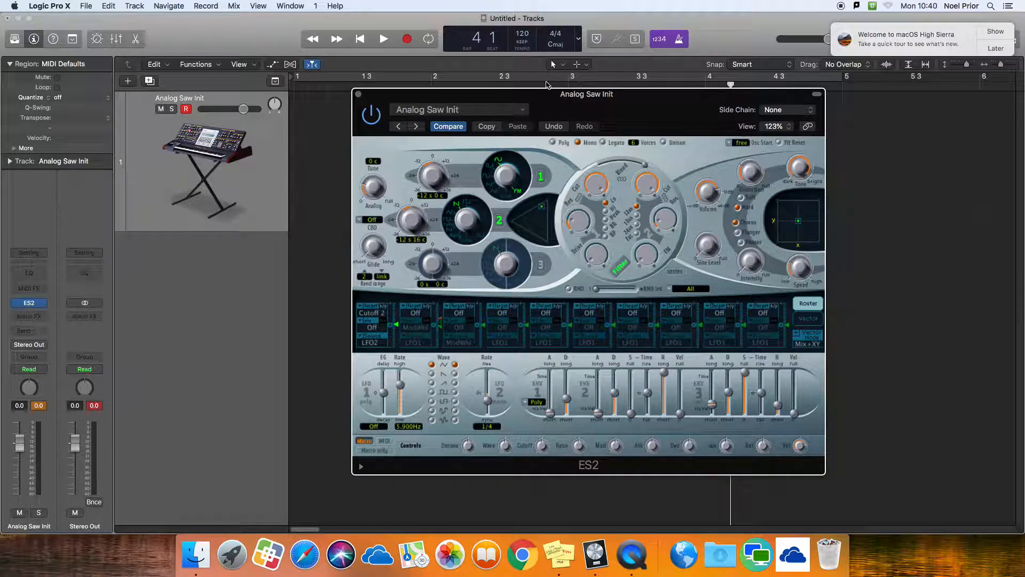
{"action": "left_click_drag", "start_coordinate": [471, 93], "coordinate": [461, 71]}
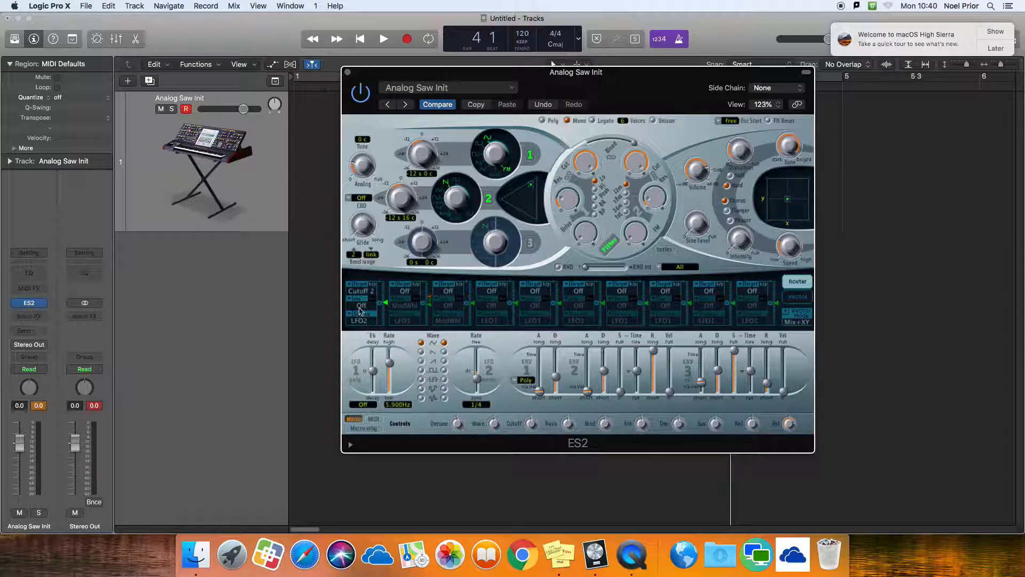
{"action": "left_click_drag", "start_coordinate": [388, 303], "coordinate": [386, 255]}
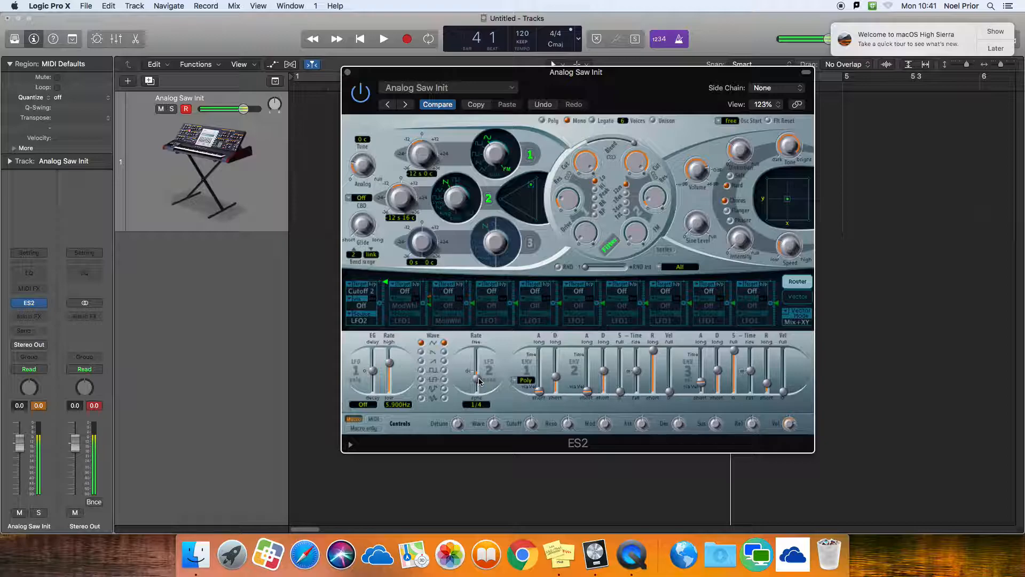
Try another LFO 2 waveform, return to the triangle, and adjust the cutoff and resonance of filter 2.
{"action": "left_click", "coordinate": [444, 353]}
{"action": "left_click", "coordinate": [445, 343]}
{"action": "left_click_drag", "start_coordinate": [634, 154], "coordinate": [634, 144]}
{"action": "mouse_move", "coordinate": [650, 191]}
{"action": "left_mouse_down"}
{"action": "mouse_move", "coordinate": [650, 209]}
{"action": "mouse_move", "coordinate": [658, 203]}
{"action": "mouse_move", "coordinate": [640, 183]}
{"action": "mouse_move", "coordinate": [640, 207]}
{"action": "mouse_move", "coordinate": [652, 201]}
{"action": "mouse_move", "coordinate": [653, 178]}
{"action": "left_mouse_up"}
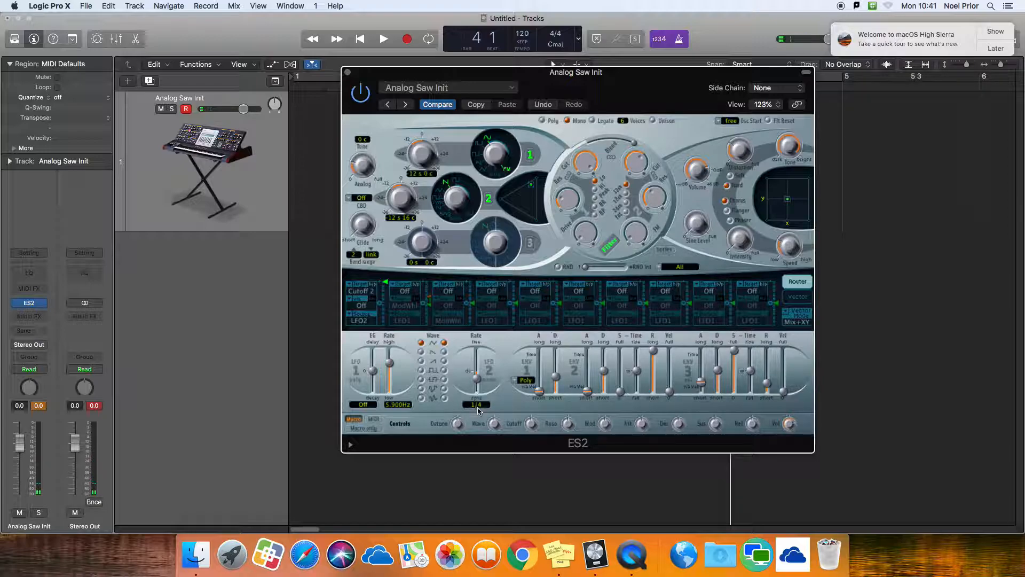
Place the playhead at bar 1 and start playback to hear the wobble in tempo.
{"action": "left_click", "coordinate": [294, 84]}
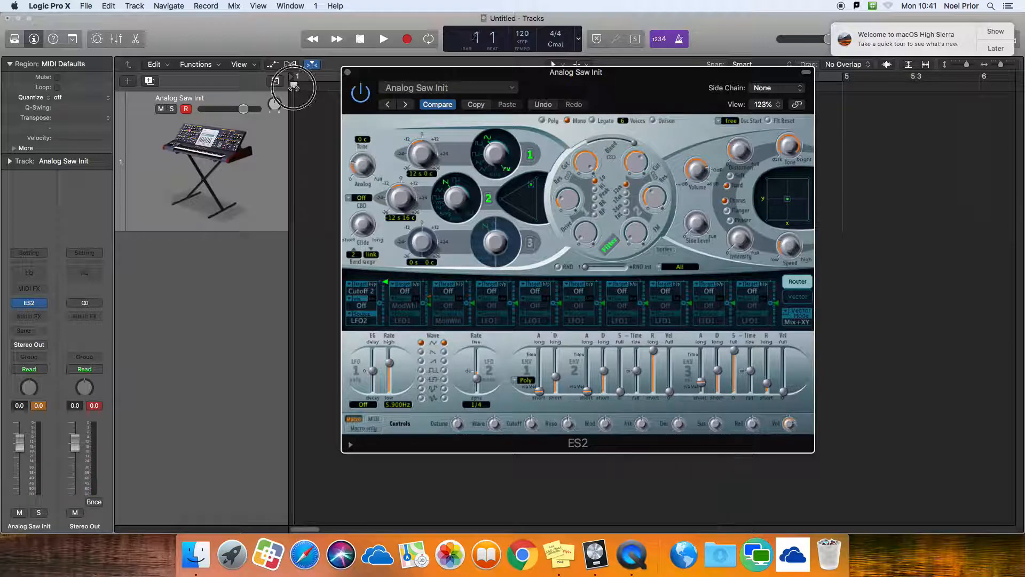
{"action": "left_click", "coordinate": [383, 41]}
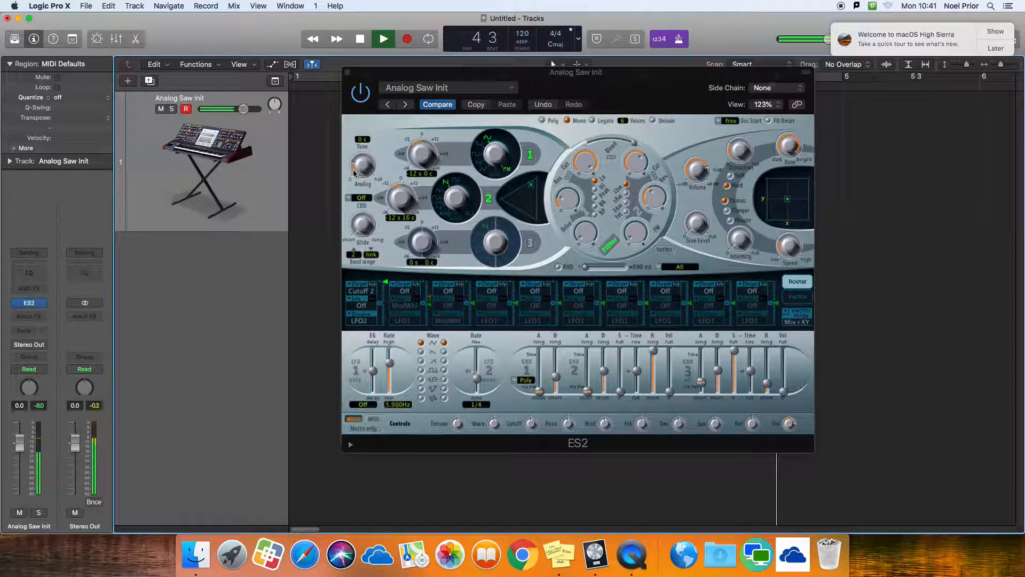
Stop playback, return to bar 1, and record a two-bar MIDI bass line on the Analog Saw Init track.
{"action": "key", "text": "space"}
{"action": "key", "text": "Return"}
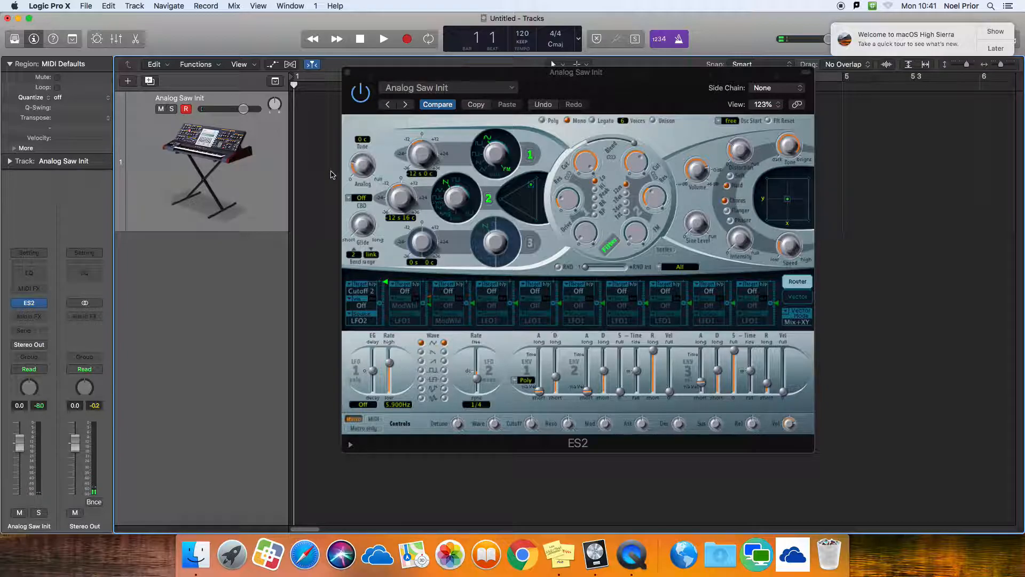
{"action": "left_click_drag", "start_coordinate": [401, 72], "coordinate": [492, 130]}
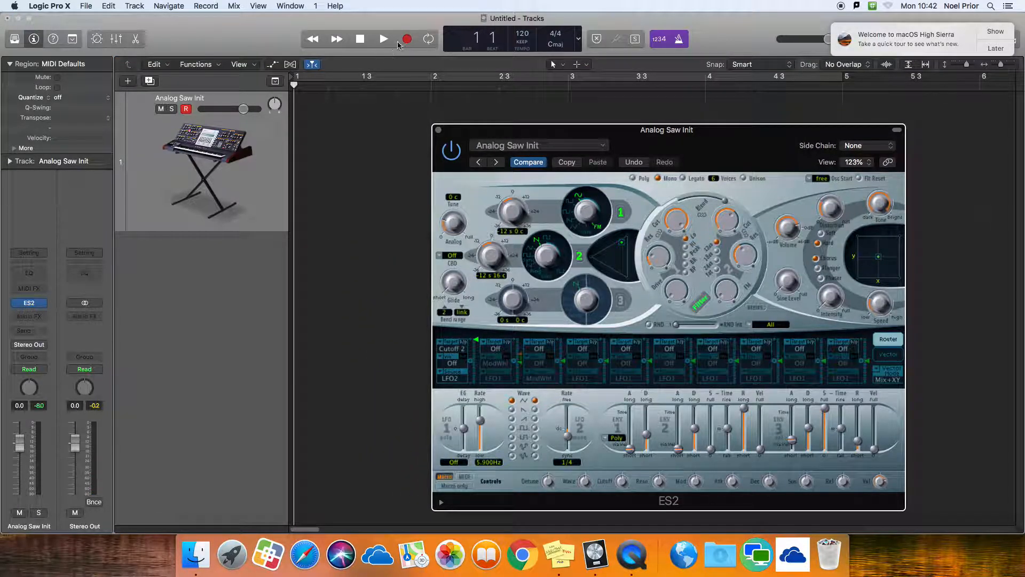
{"action": "left_click", "coordinate": [407, 39]}
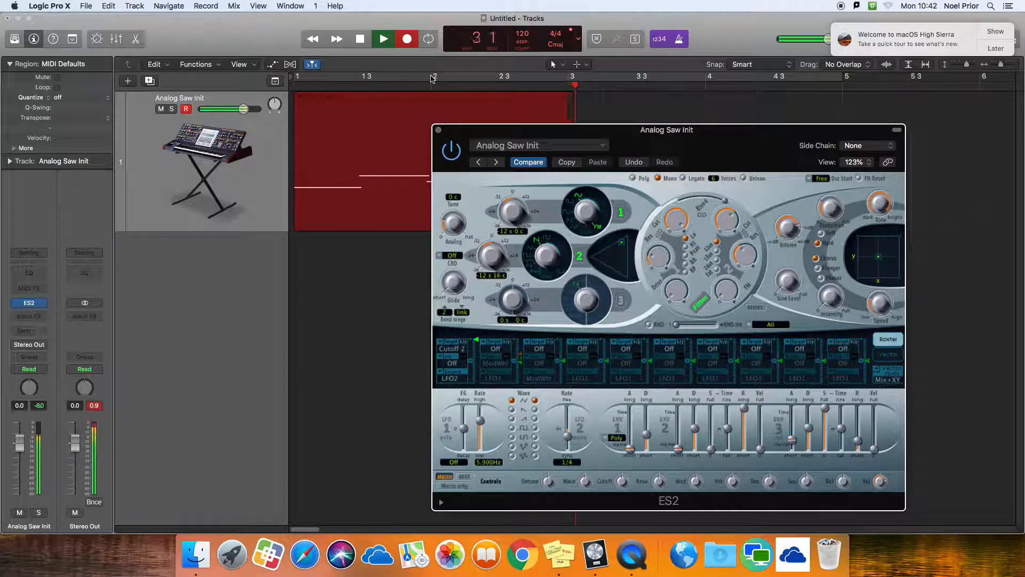
{"action": "key", "text": "space"}
Quantize the recorded bass region to 1/4 Note.
{"action": "left_click", "coordinate": [350, 216]}
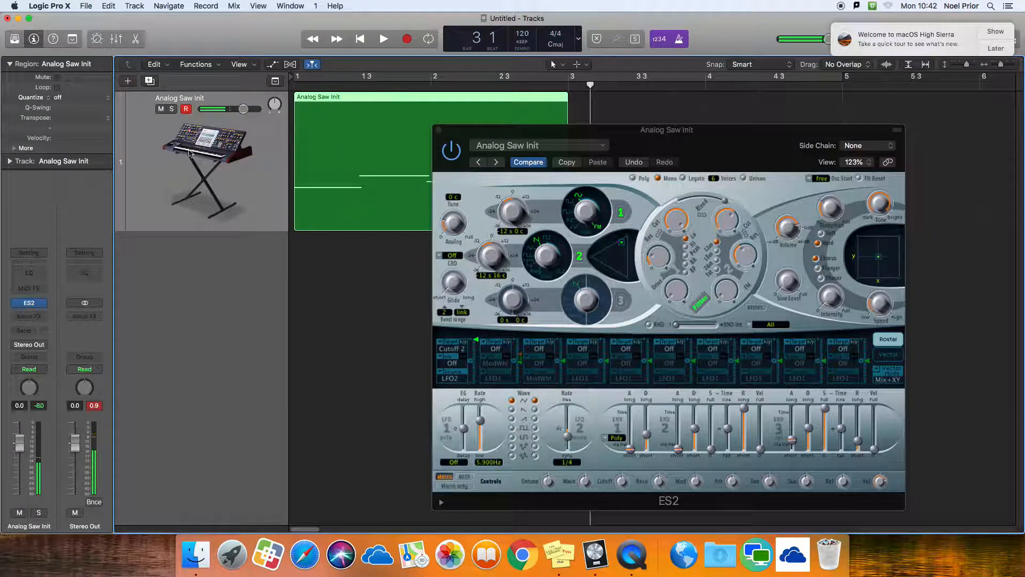
{"action": "left_click", "coordinate": [61, 97]}
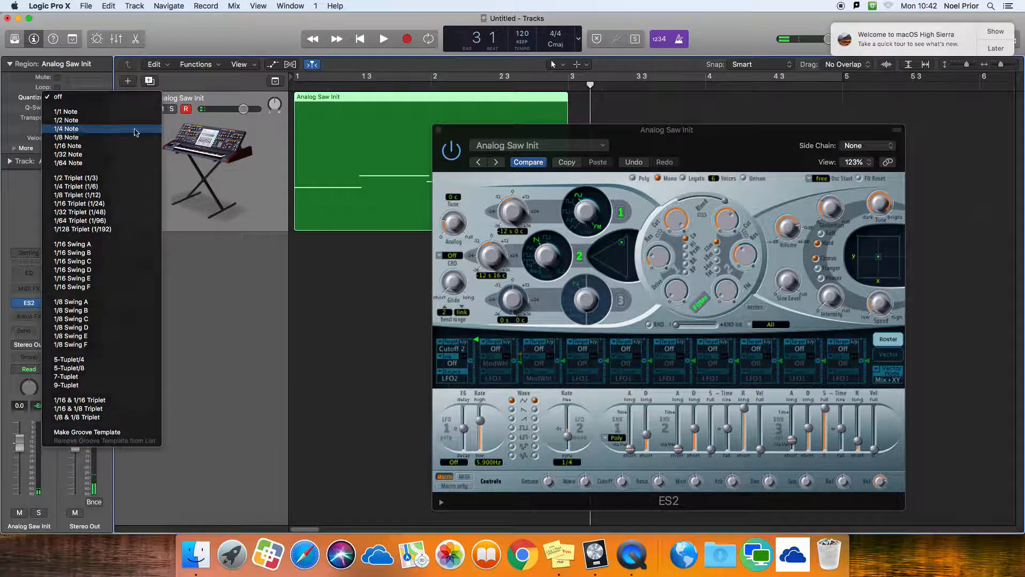
{"action": "left_click", "coordinate": [75, 129]}
Turn on a cycle range spanning bars 1 to 3 and move the ES2 window off the start of the region.
{"action": "left_click", "coordinate": [305, 78]}
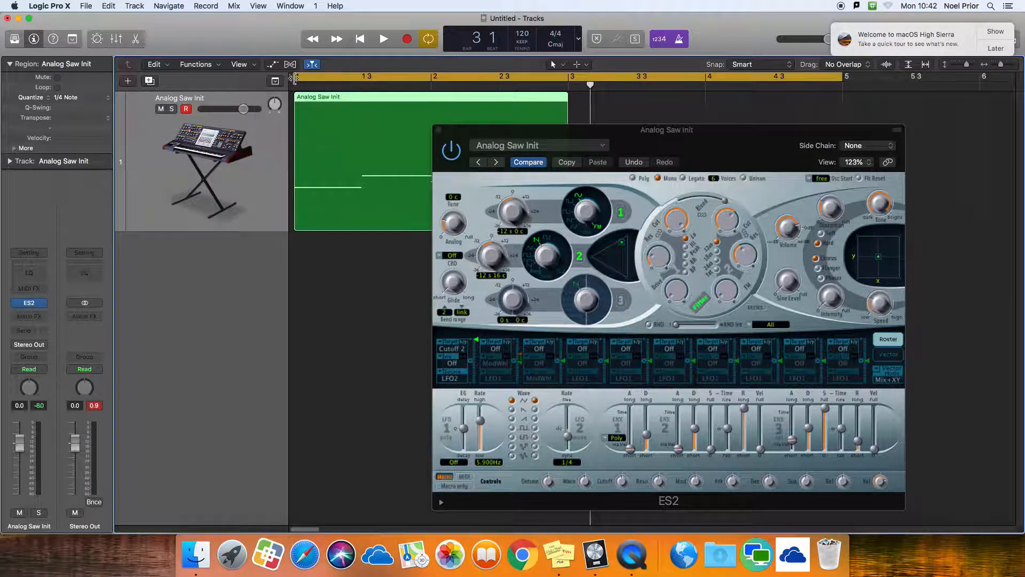
{"action": "left_click_drag", "start_coordinate": [842, 79], "coordinate": [568, 80]}
{"action": "left_click_drag", "start_coordinate": [561, 139], "coordinate": [638, 95]}
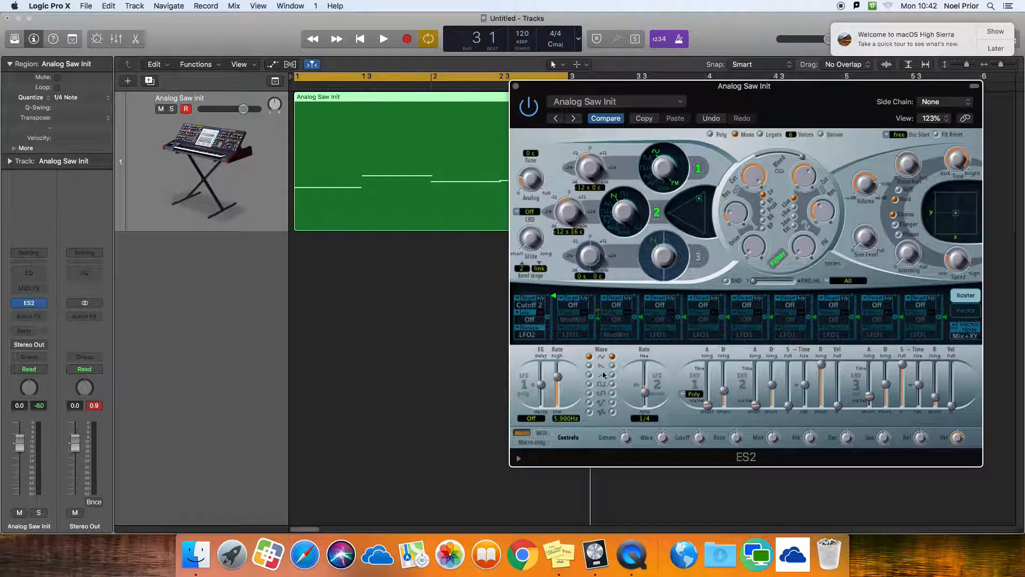
Show automation on the Analog Saw Init track and choose the ES2's LFO2 Rate as the automated parameter.
{"action": "left_click", "coordinate": [234, 179]}
{"action": "key", "text": "a"}
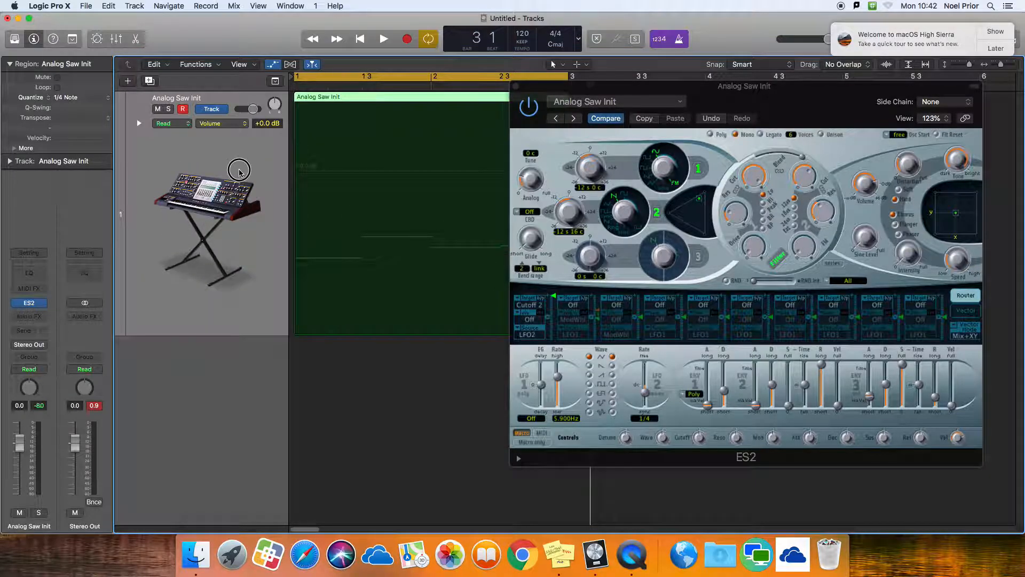
{"action": "left_click", "coordinate": [229, 126]}
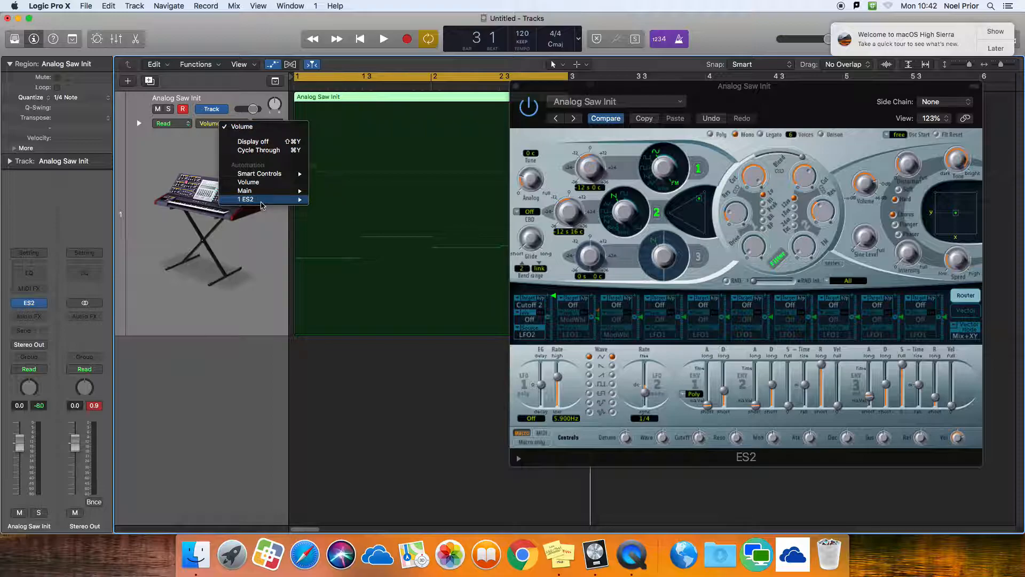
{"action": "mouse_move", "coordinate": [260, 204]}
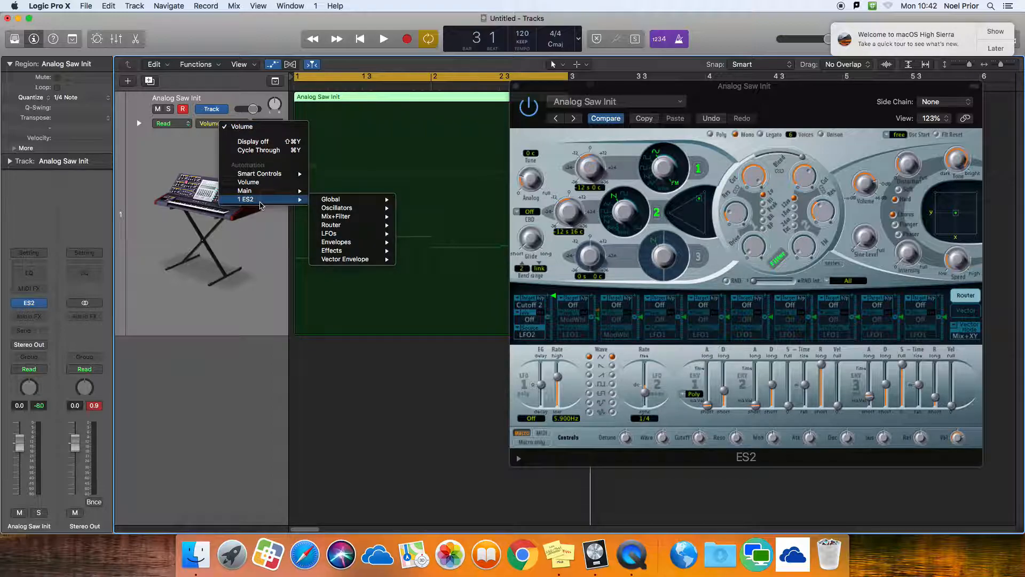
{"action": "mouse_move", "coordinate": [347, 237]}
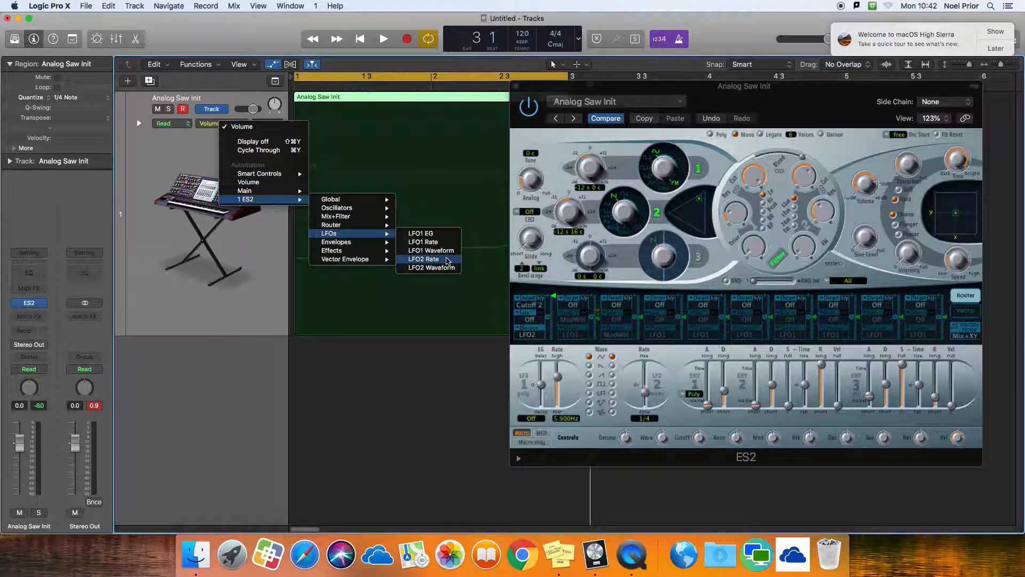
{"action": "left_click", "coordinate": [447, 261]}
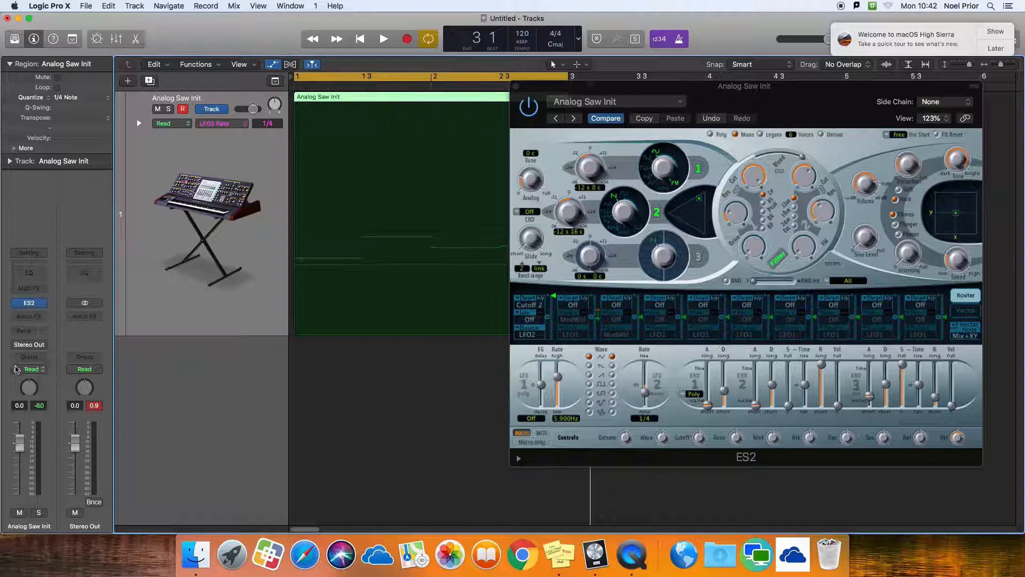
Draw stepped LFO2 Rate automation across the region: 1/4 from bar 1, 1/8 from 1.3, 1/16 from bar 2, and 1/4 from 2.3.
{"action": "left_click", "coordinate": [16, 370]}
{"action": "left_click", "coordinate": [17, 370]}
{"action": "left_click", "coordinate": [302, 266]}
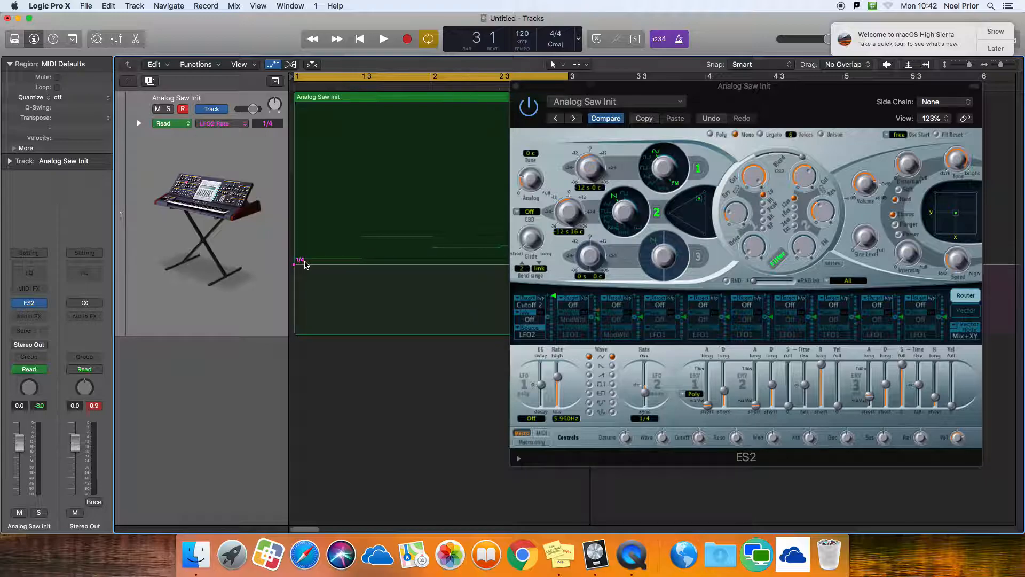
{"action": "left_click_drag", "start_coordinate": [566, 91], "coordinate": [655, 87]}
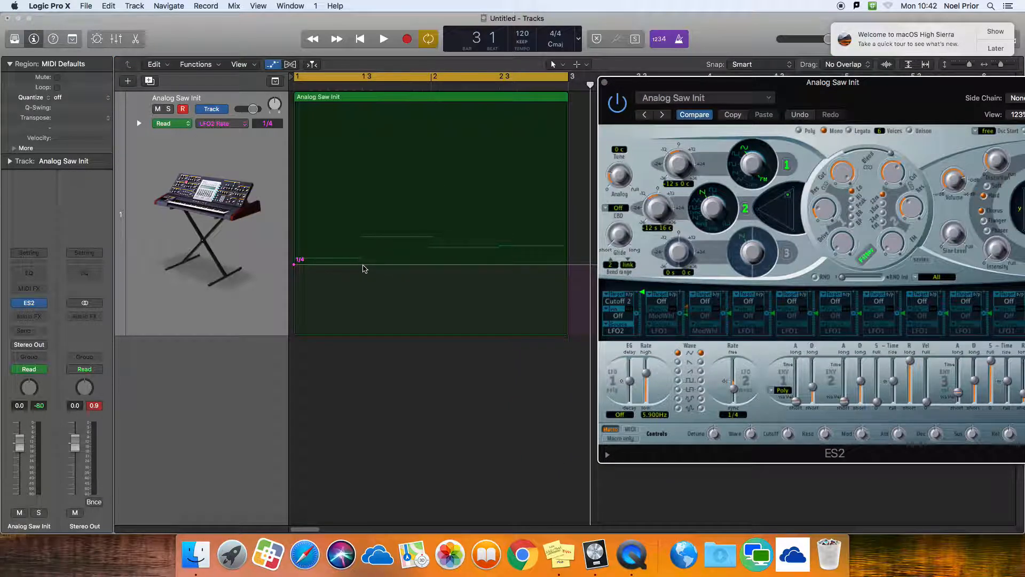
{"action": "left_click", "coordinate": [363, 265]}
{"action": "left_click_drag", "start_coordinate": [362, 265], "coordinate": [367, 255]}
{"action": "left_click", "coordinate": [433, 256]}
{"action": "mouse_move", "coordinate": [433, 255]}
{"action": "left_mouse_down"}
{"action": "mouse_move", "coordinate": [439, 248]}
{"action": "mouse_move", "coordinate": [432, 255]}
{"action": "left_mouse_up"}
{"action": "left_click", "coordinate": [507, 247]}
{"action": "mouse_move", "coordinate": [507, 247]}
{"action": "left_mouse_down"}
{"action": "mouse_move", "coordinate": [507, 269]}
{"action": "mouse_move", "coordinate": [501, 247]}
{"action": "left_mouse_up"}
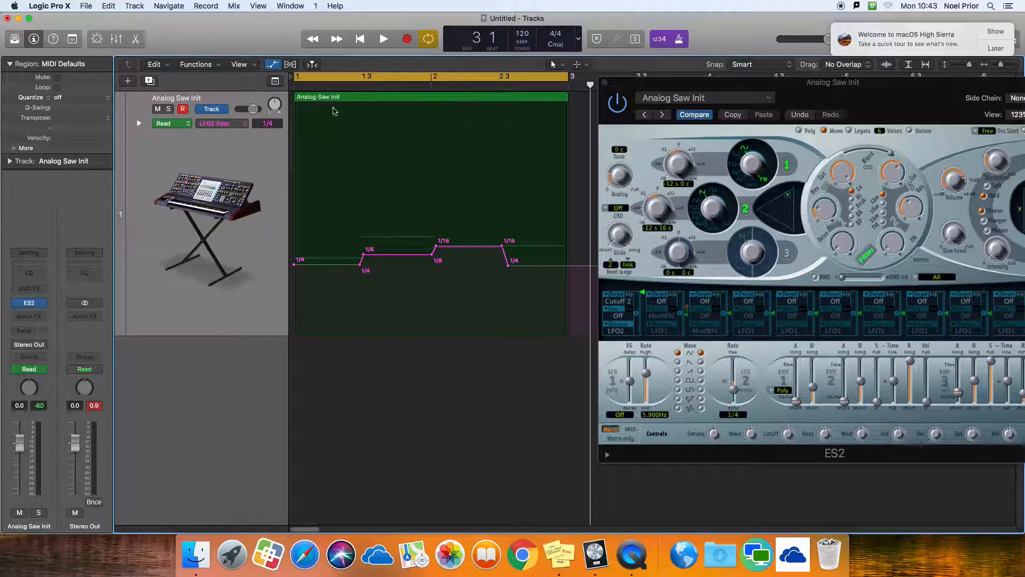
Play the cycle to hear the automated wobble rates, stop it, and hide the track automation.
{"action": "key", "text": "space"}
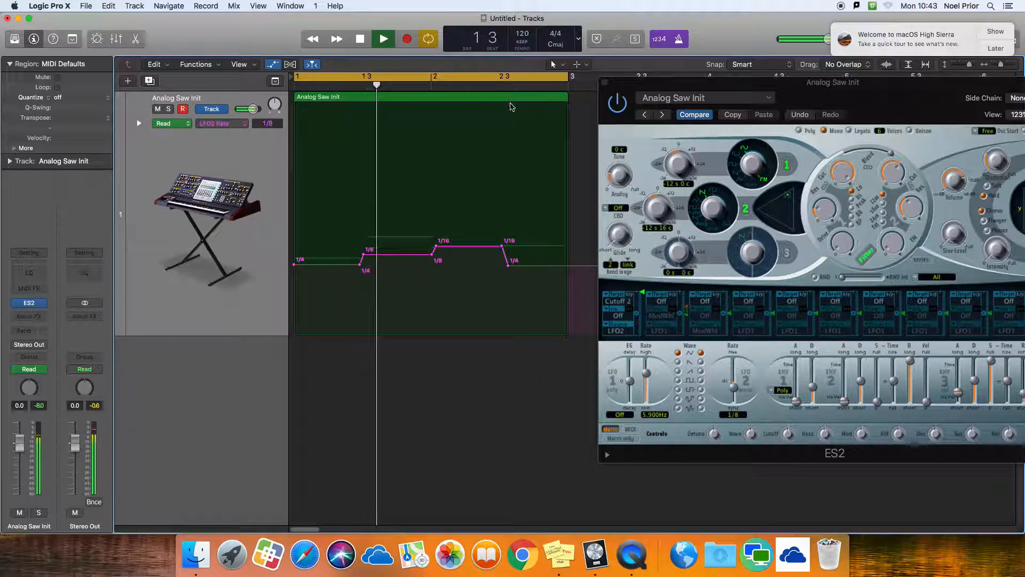
{"action": "key", "text": "space"}
{"action": "key", "text": "a"}
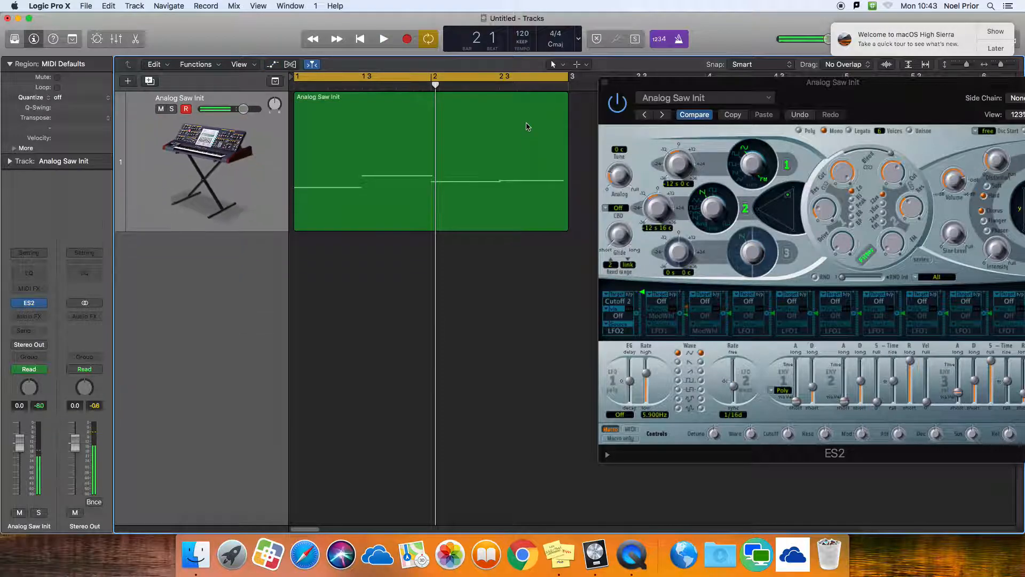
Open the bass region in an enlarged Piano Roll and close the ES2 window.
{"action": "left_click", "coordinate": [527, 124]}
{"action": "double_click", "coordinate": [518, 97]}
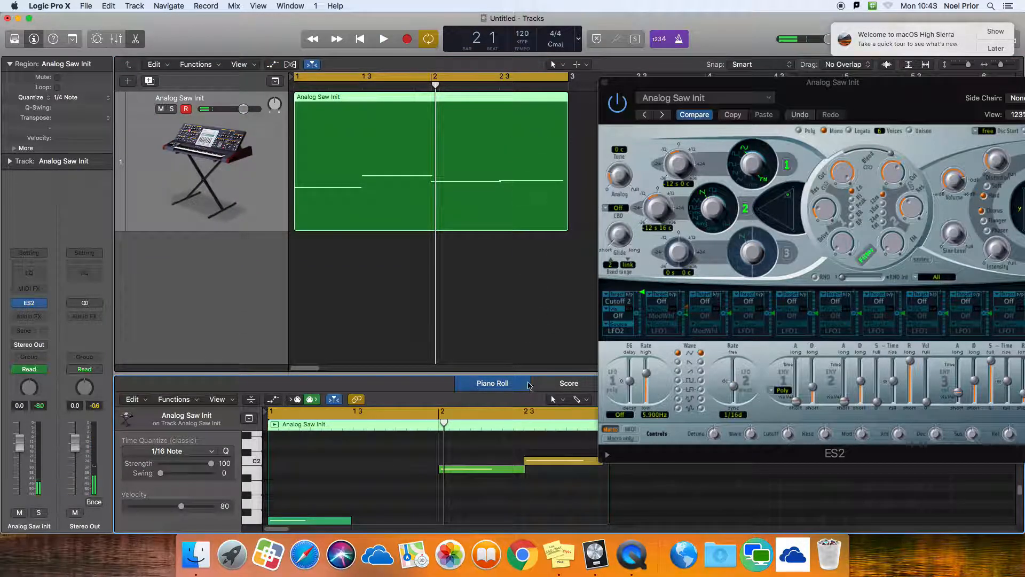
{"action": "left_click_drag", "start_coordinate": [526, 373], "coordinate": [526, 256]}
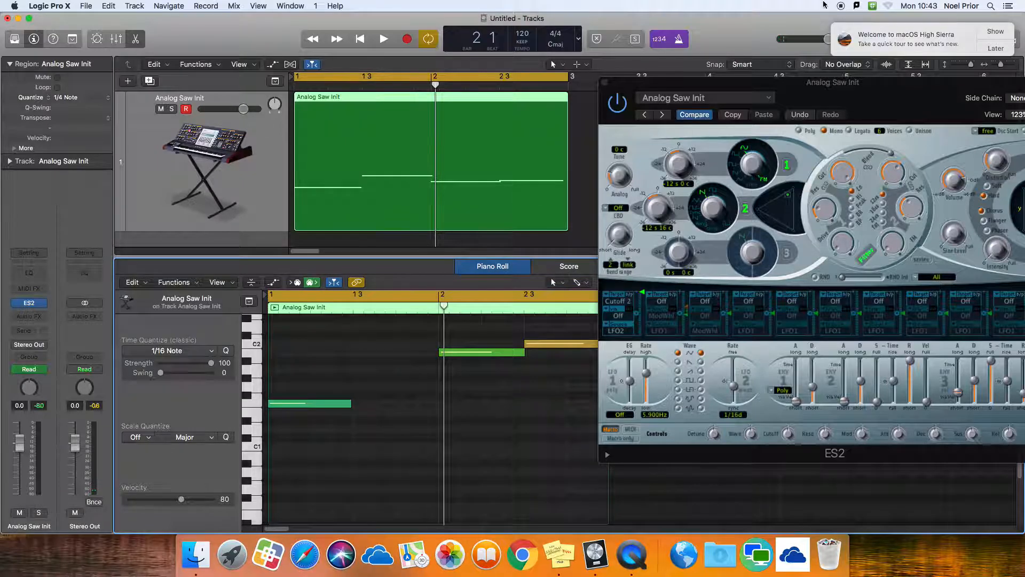
{"action": "left_click", "coordinate": [604, 82]}
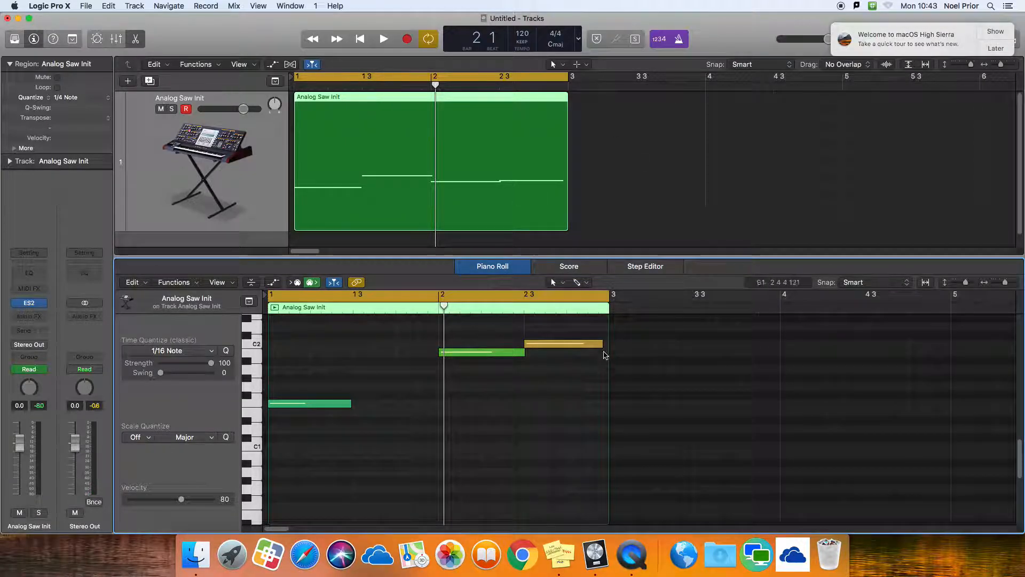
Adjust the bass note lengths so each lasts two beats and meets the next, with the last C2 ending at bar 3.
{"action": "left_click", "coordinate": [601, 344]}
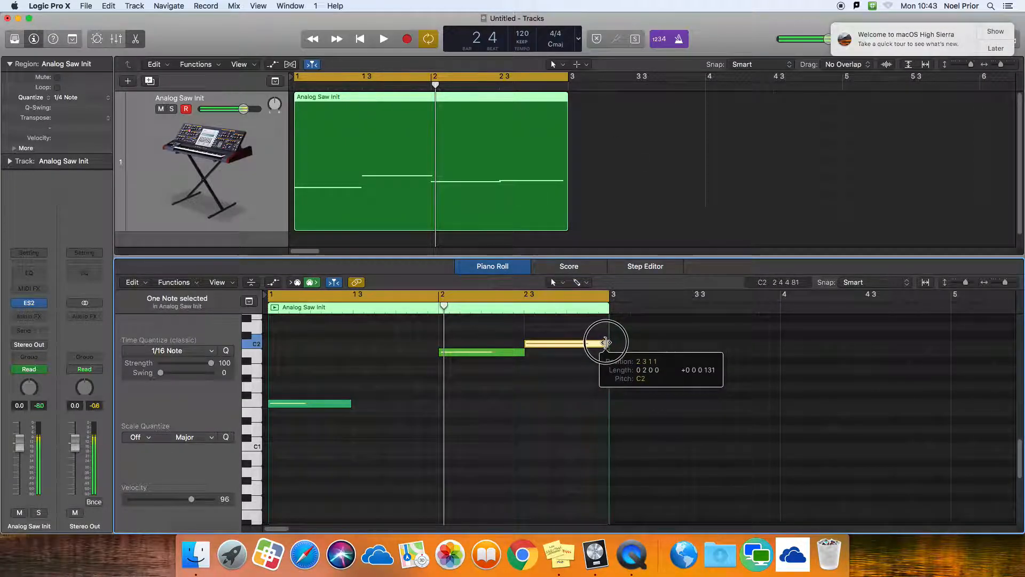
{"action": "left_click_drag", "start_coordinate": [523, 352], "coordinate": [522, 352]}
{"action": "left_click_drag", "start_coordinate": [350, 406], "coordinate": [351, 407]}
{"action": "scroll", "coordinate": [393, 430], "scroll_direction": "up", "scroll_amount": 3}
{"action": "left_click_drag", "start_coordinate": [438, 354], "coordinate": [442, 366]}
Play back the edited notes, stop, and close the Piano Roll editor.
{"action": "key", "text": "space"}
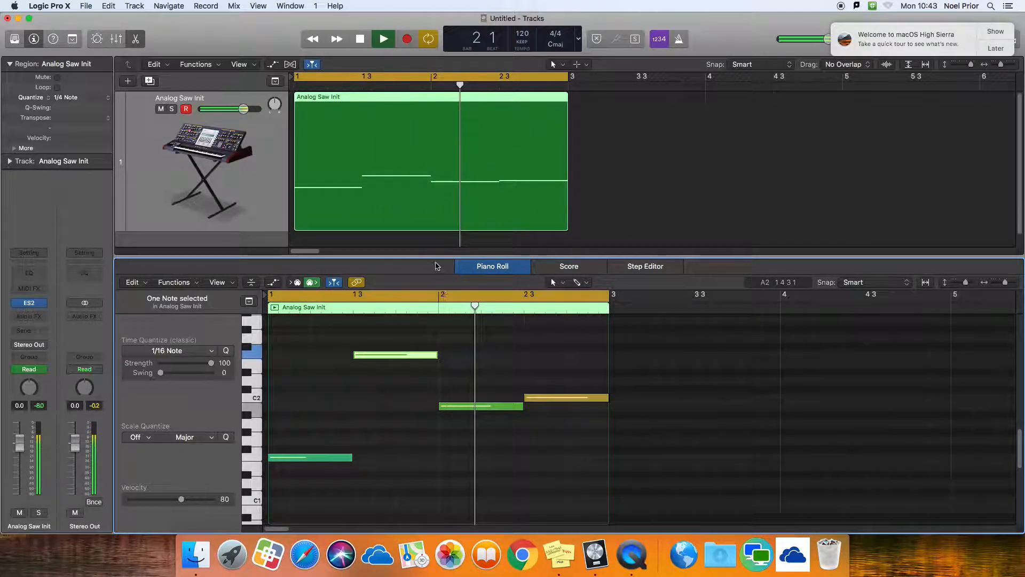
{"action": "key", "text": "space"}
{"action": "left_click_drag", "start_coordinate": [435, 256], "coordinate": [436, 380]}
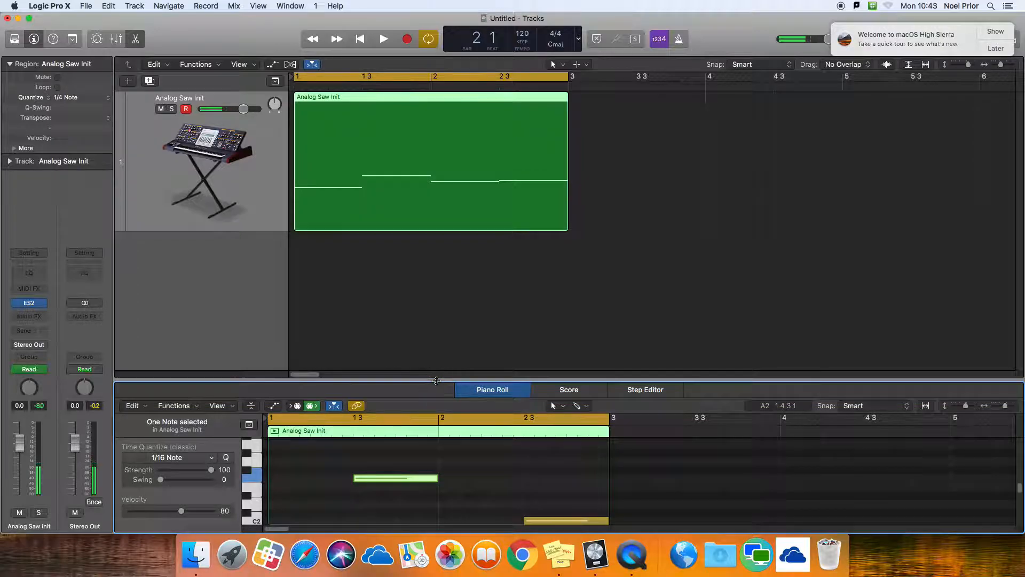
{"action": "left_click", "coordinate": [137, 39]}
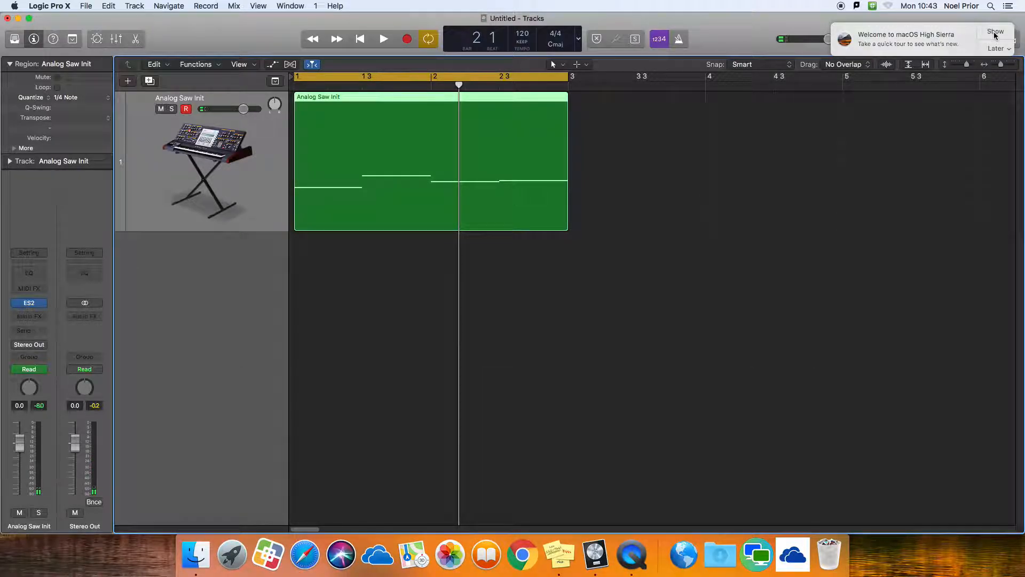
Dismiss the macOS High Sierra notification with Don't Remind Me, and briefly open and close the loop browser.
{"action": "left_click", "coordinate": [1002, 49]}
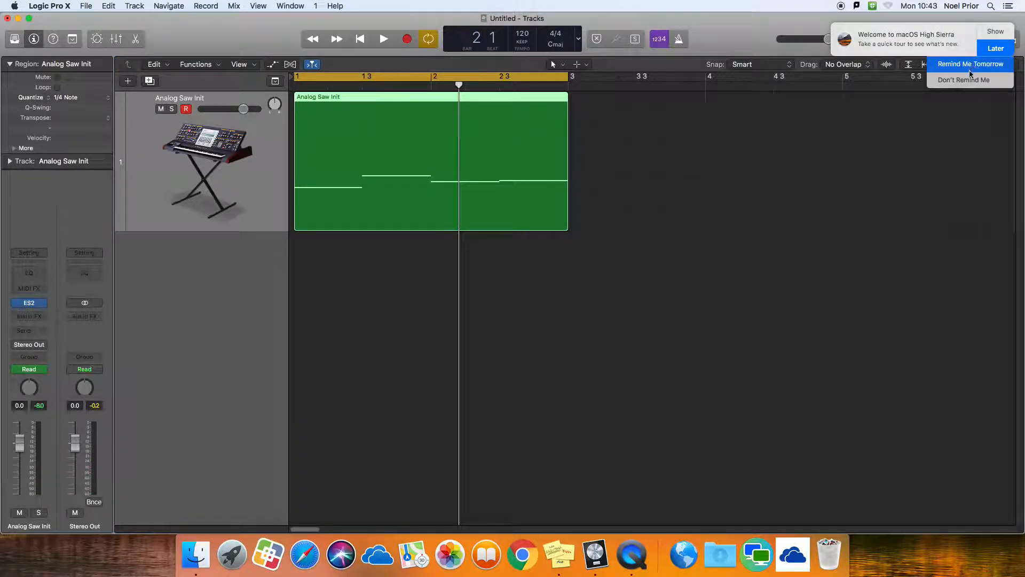
{"action": "left_click", "coordinate": [971, 80]}
{"action": "left_click", "coordinate": [989, 40]}
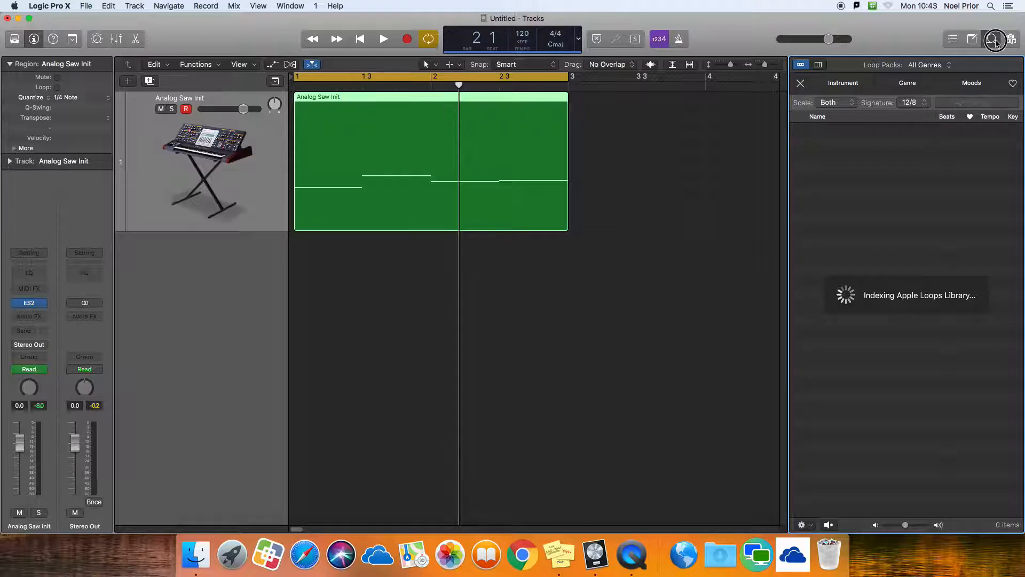
{"action": "left_click", "coordinate": [993, 41]}
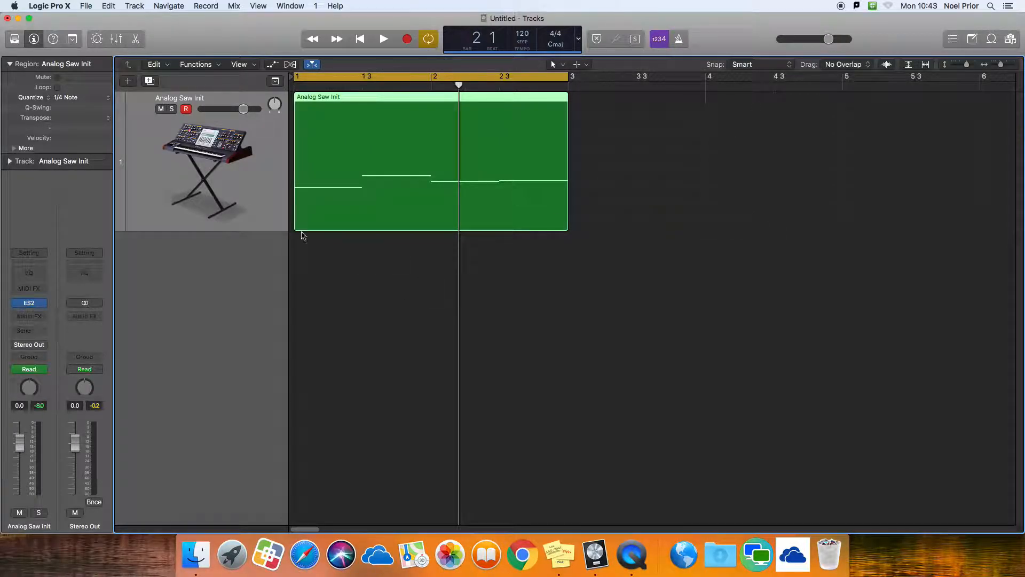
Play the cycled wobble bass part, stop it, and deselect the region.
{"action": "key", "text": "space"}
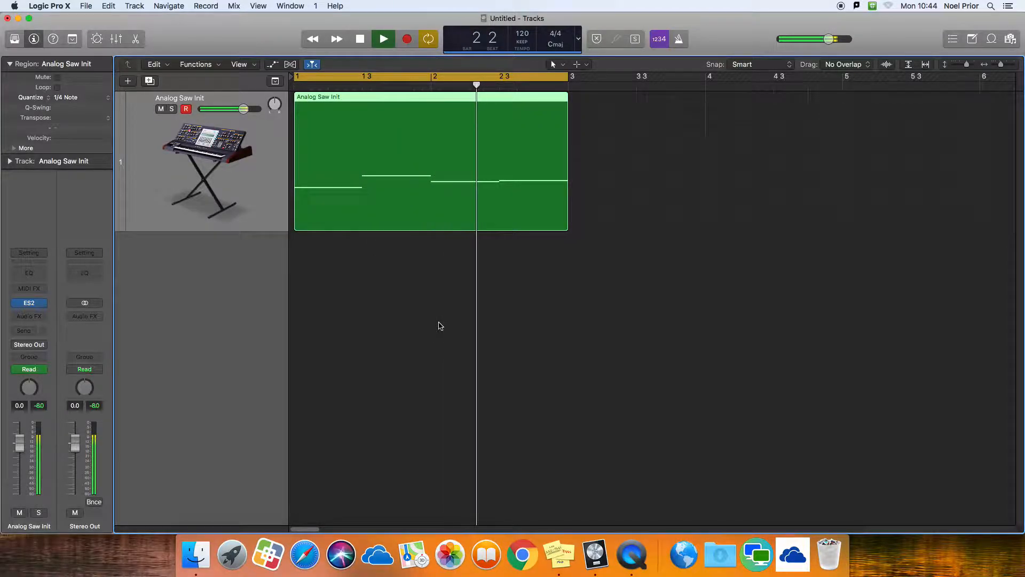
{"action": "key", "text": "space"}
{"action": "left_click", "coordinate": [441, 325]}
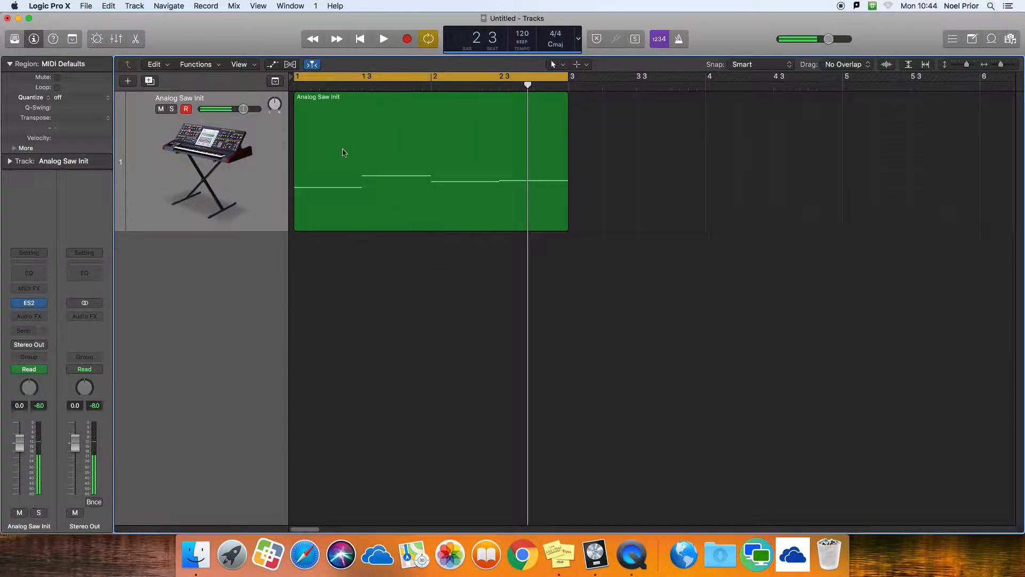